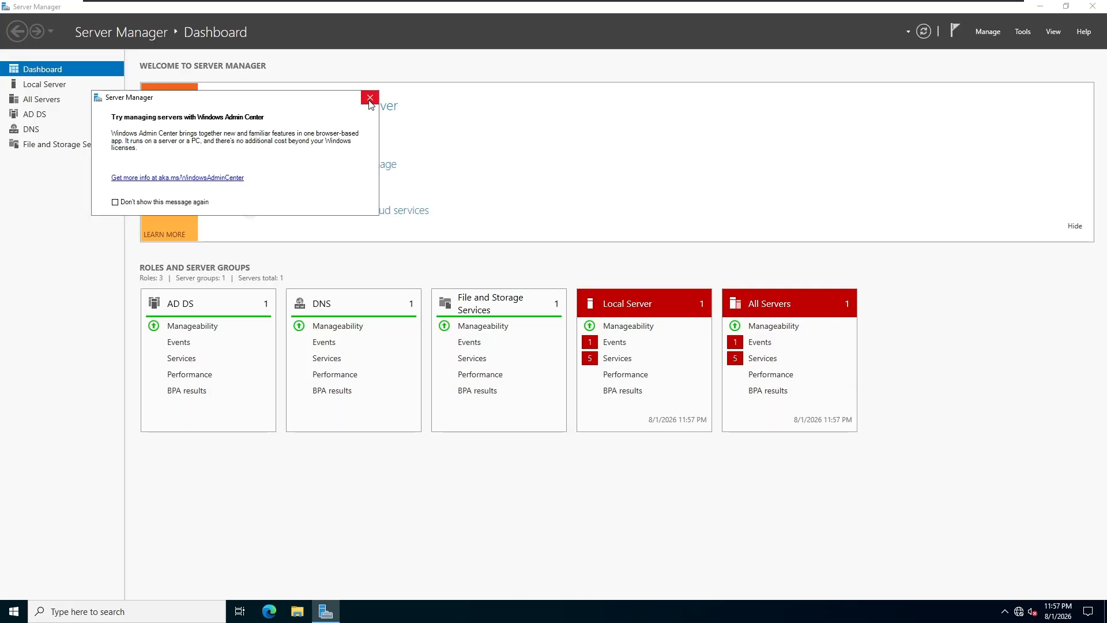
- Examine the contents of the User and Computers units under YMTL in ymtlab.test with Active Directory Users and Computers
click(368, 99)
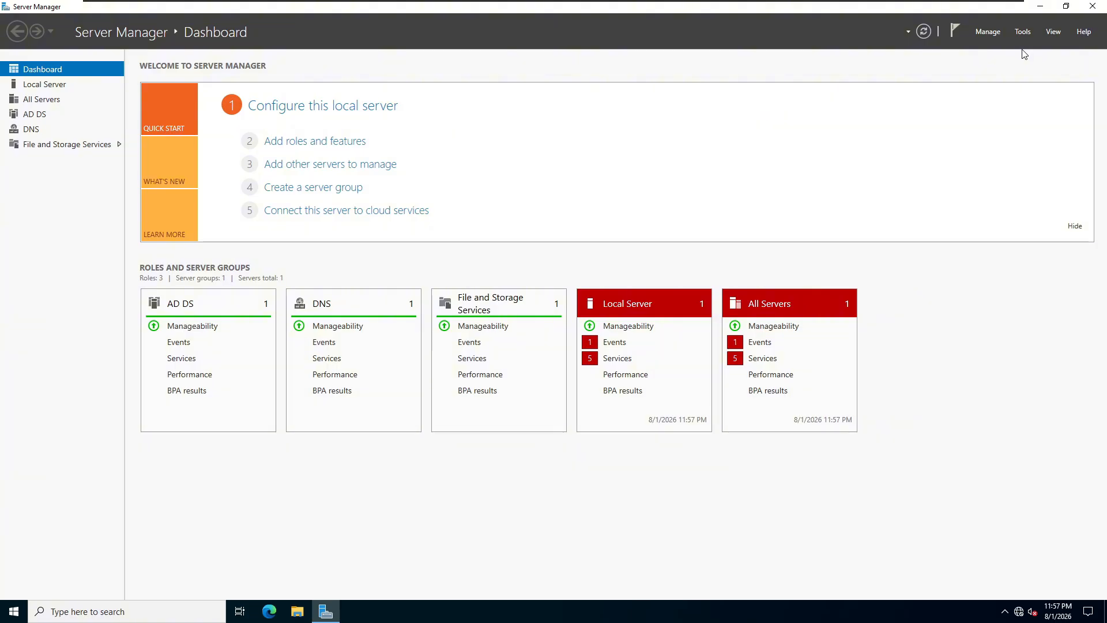
click(1020, 33)
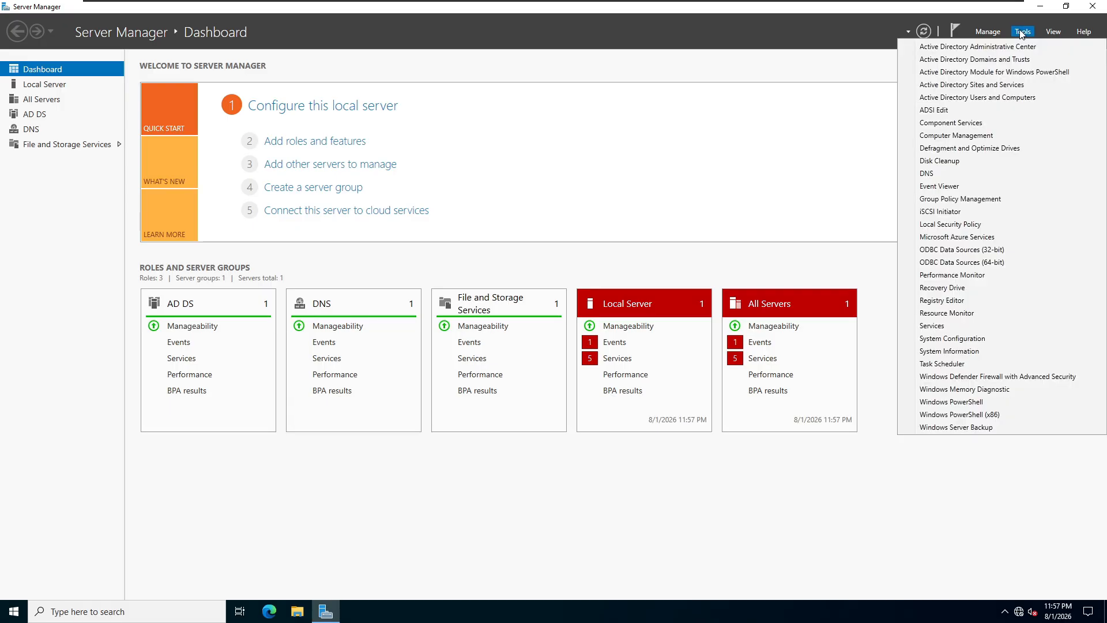
click(975, 97)
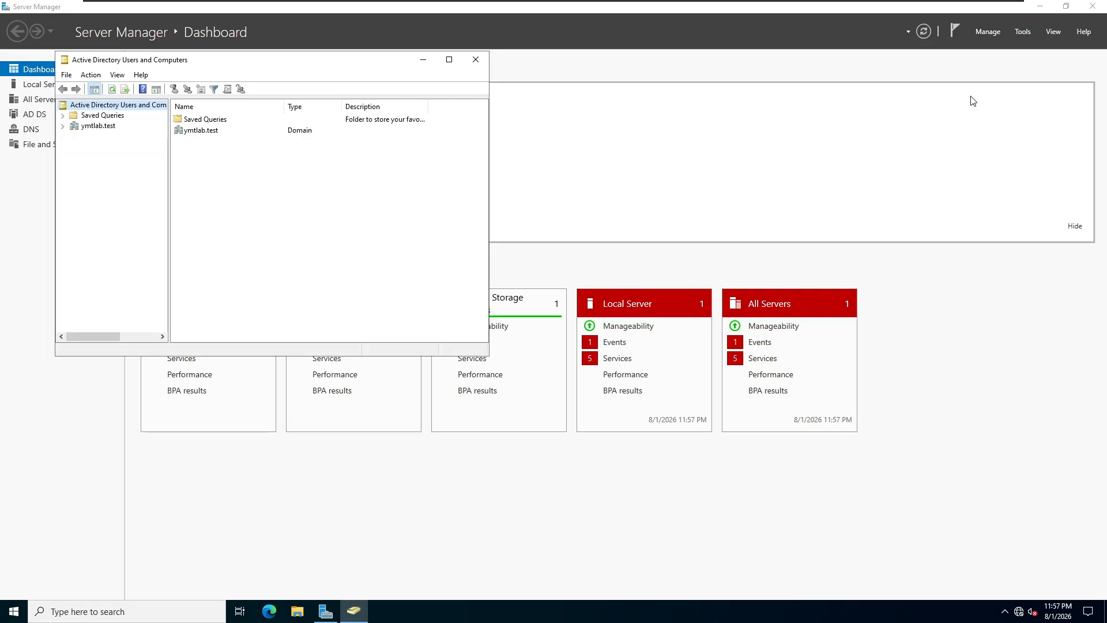
click(62, 125)
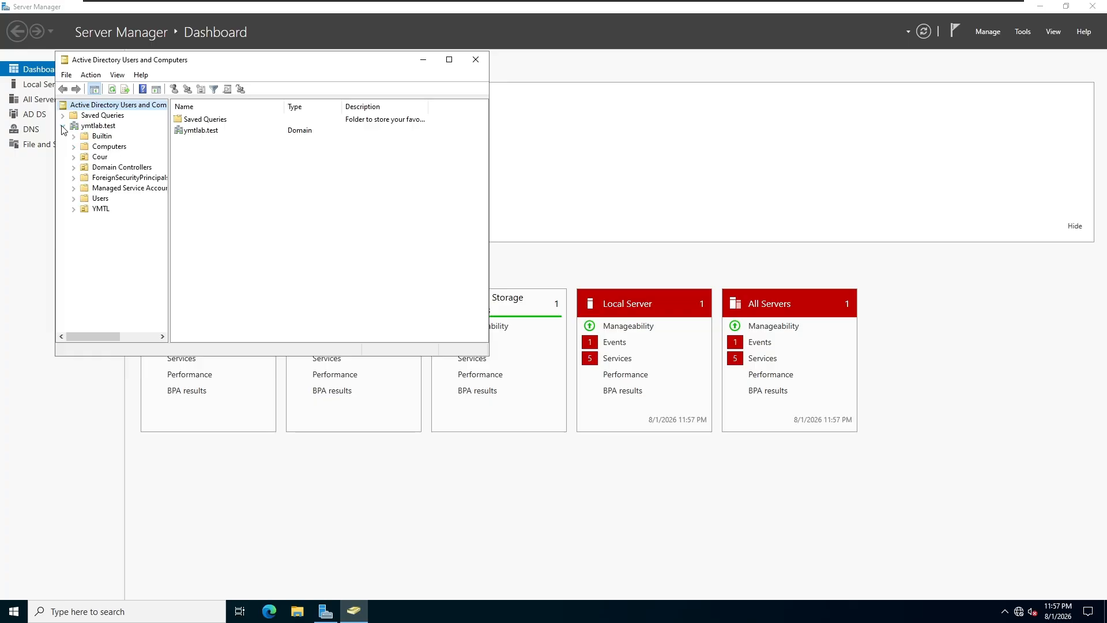
click(73, 209)
click(108, 230)
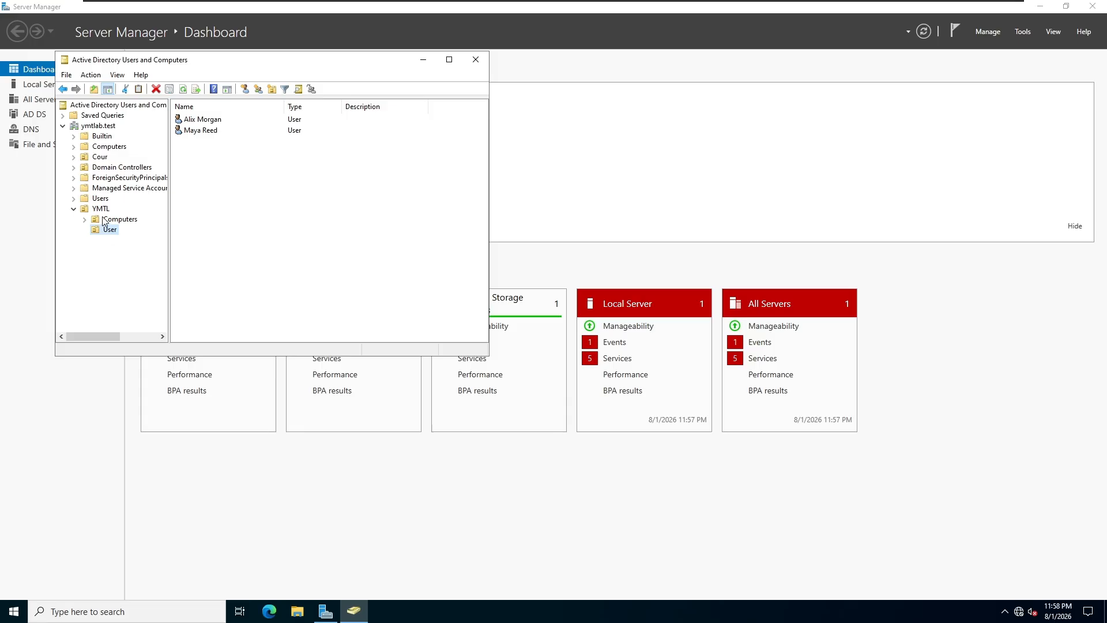
click(105, 220)
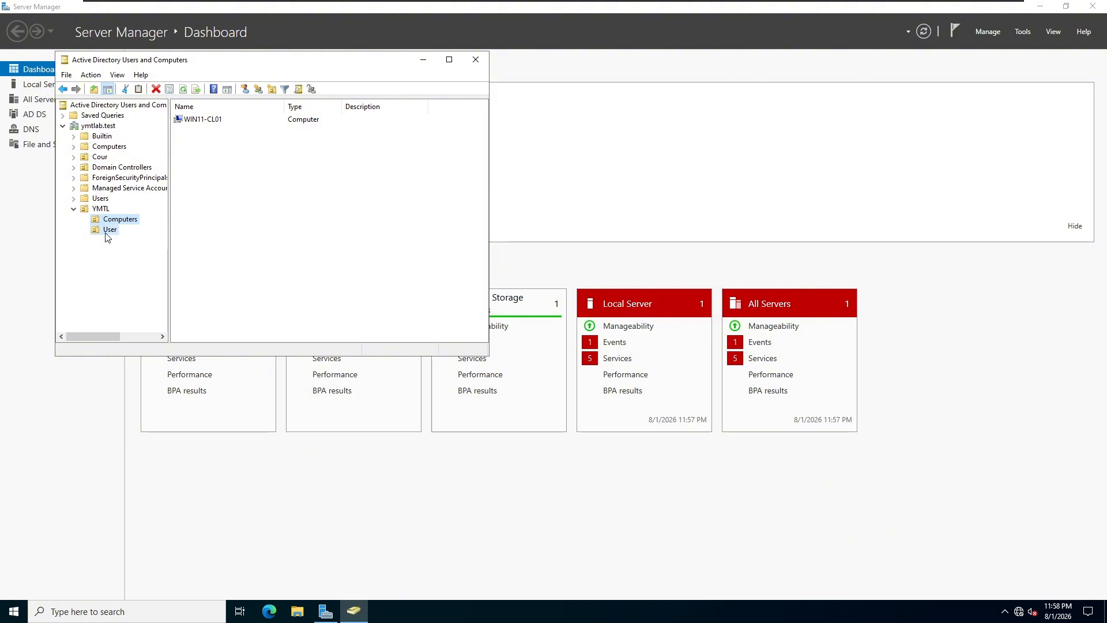
click(109, 230)
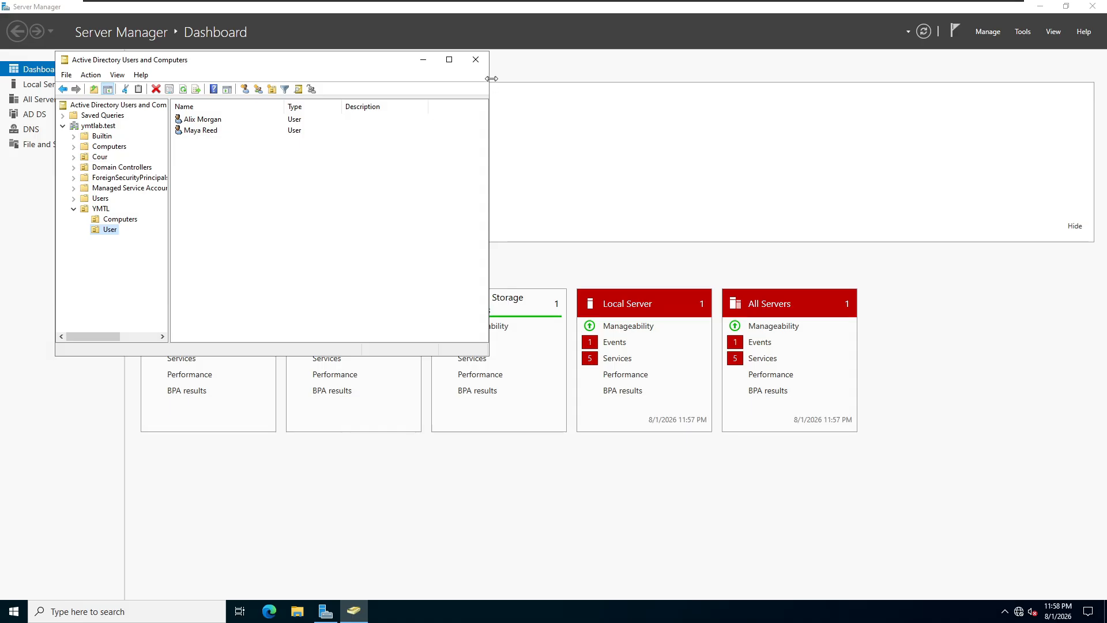
click(475, 60)
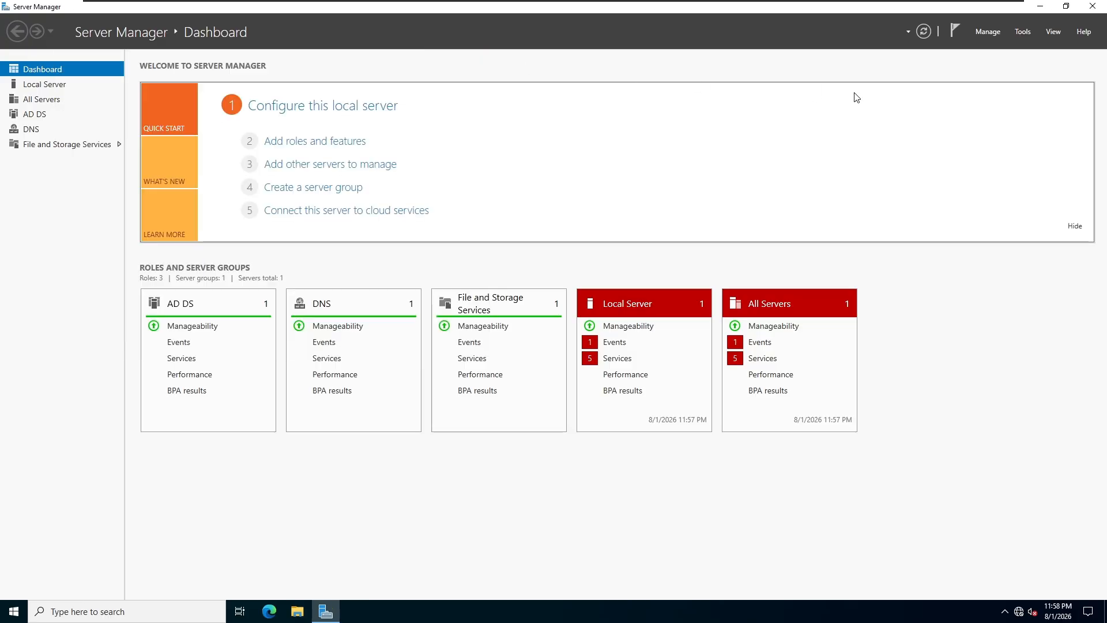
- Open Group Policy Management and go to the User organizational unit under YMTL in the ymtlab.test domain
click(1024, 32)
click(965, 203)
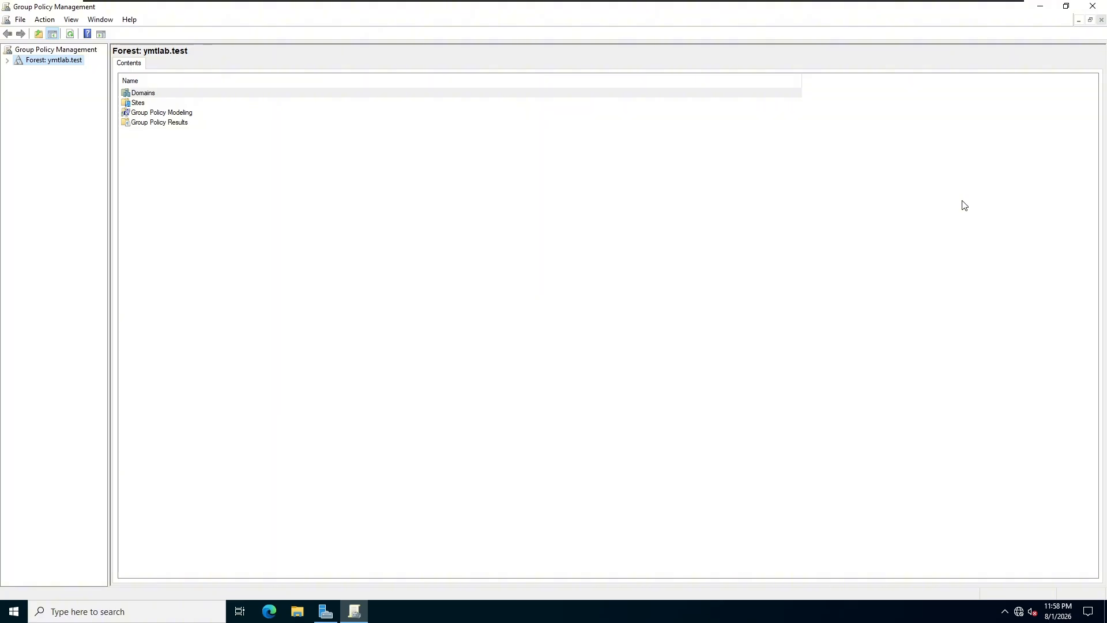
click(7, 60)
click(18, 71)
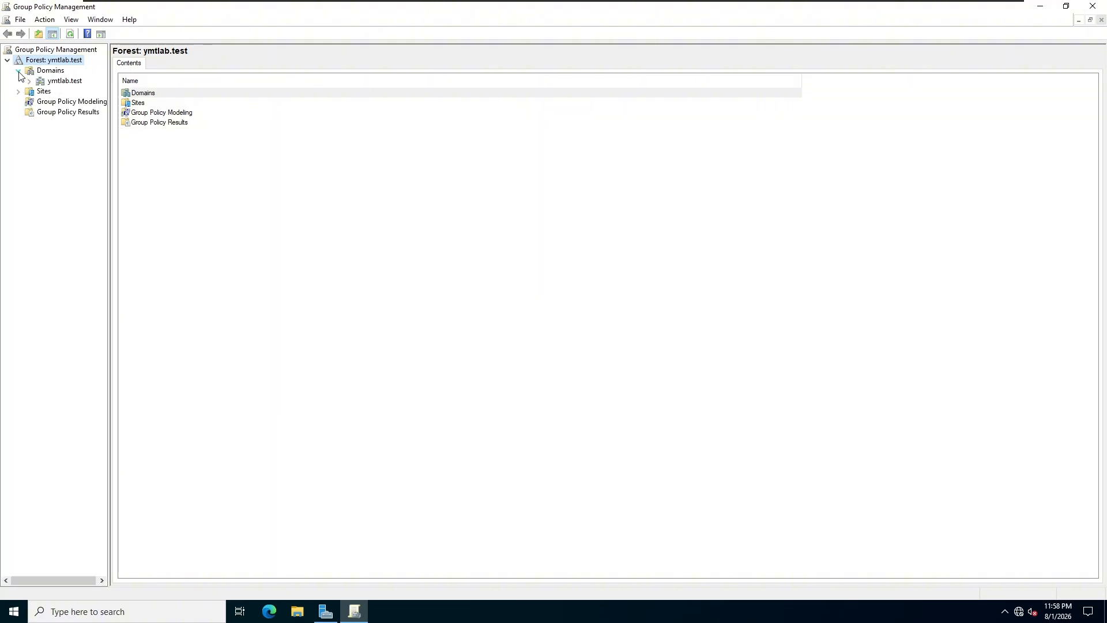
click(52, 82)
click(29, 81)
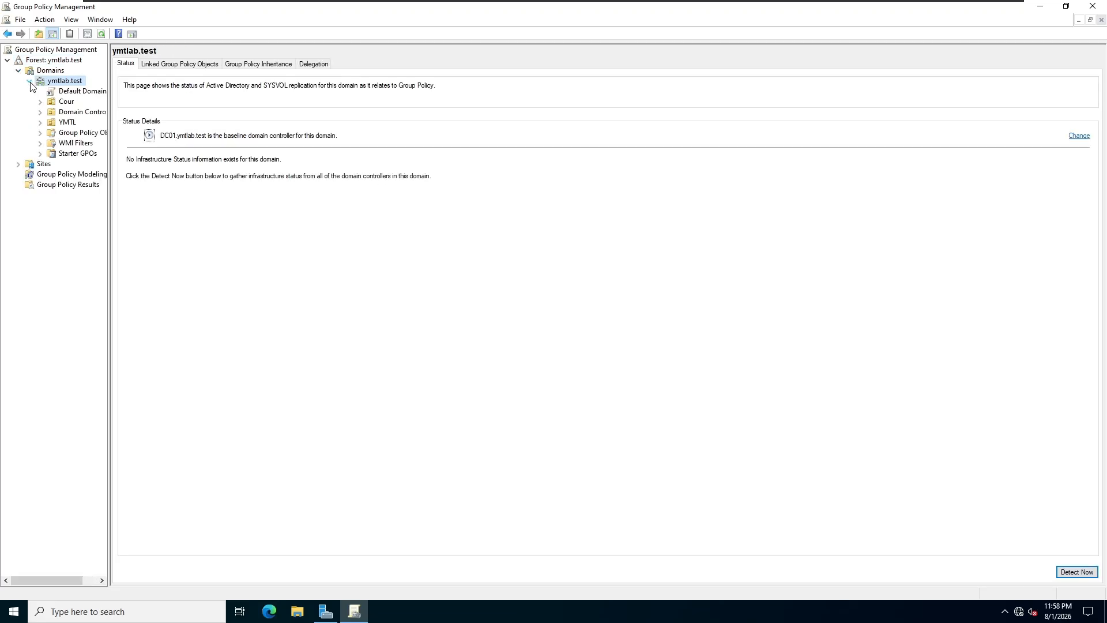
click(58, 124)
click(40, 122)
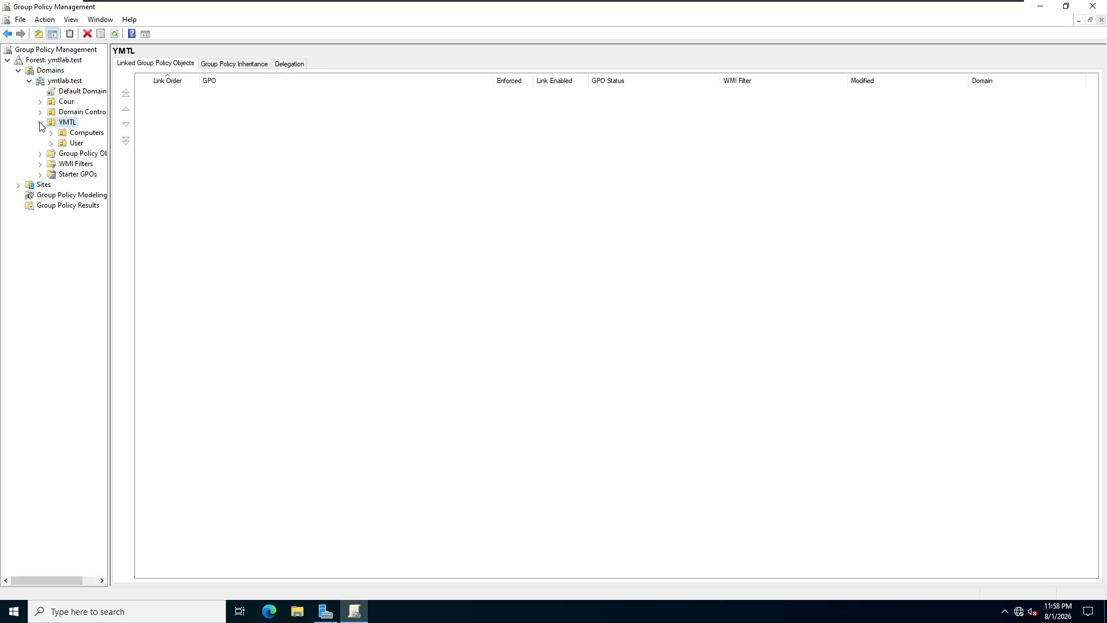
click(68, 146)
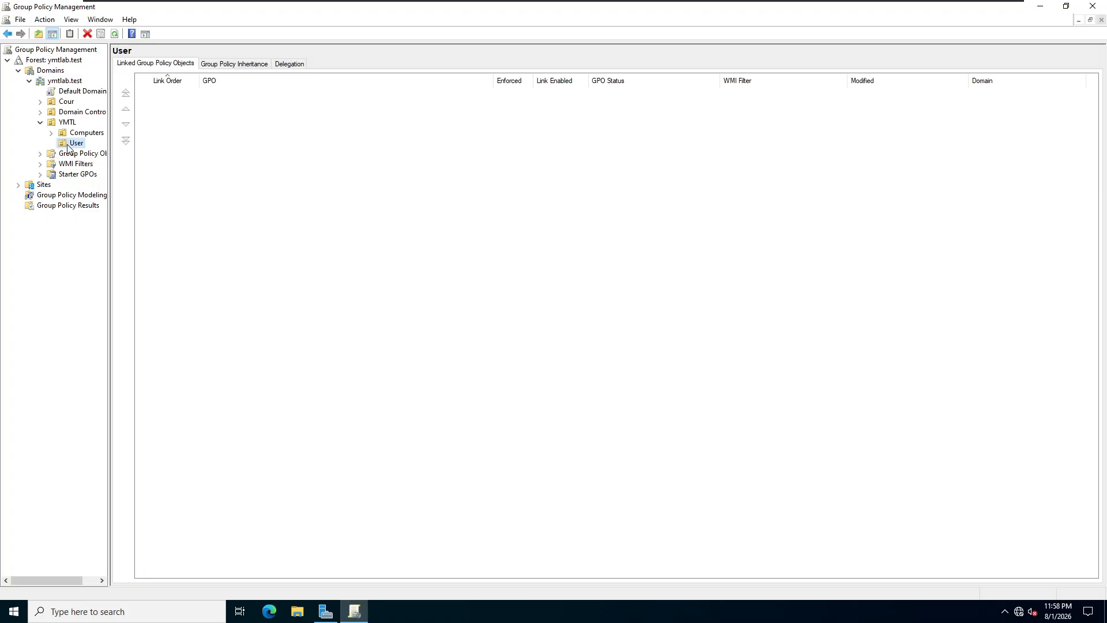
- Create a GPO named YMTL-Users-Restrict-Control-Panel linked to the User organizational unit, without a source starter GPO
right_click(66, 146)
click(112, 155)
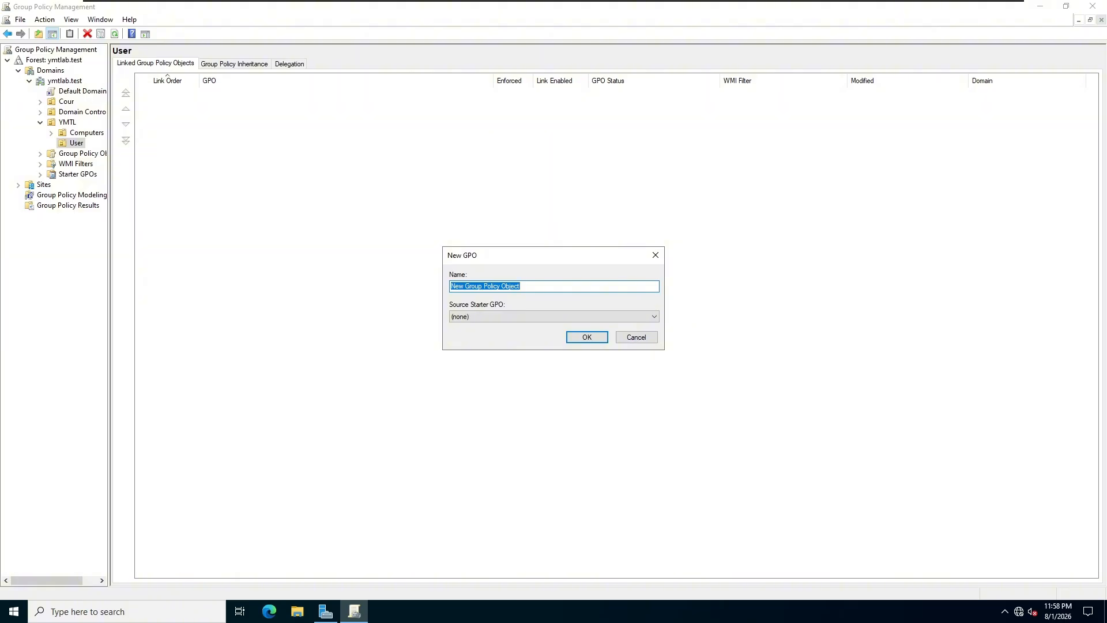
key(BackSpace)
text(YMTL-Users-Restrict-Control-Panel)
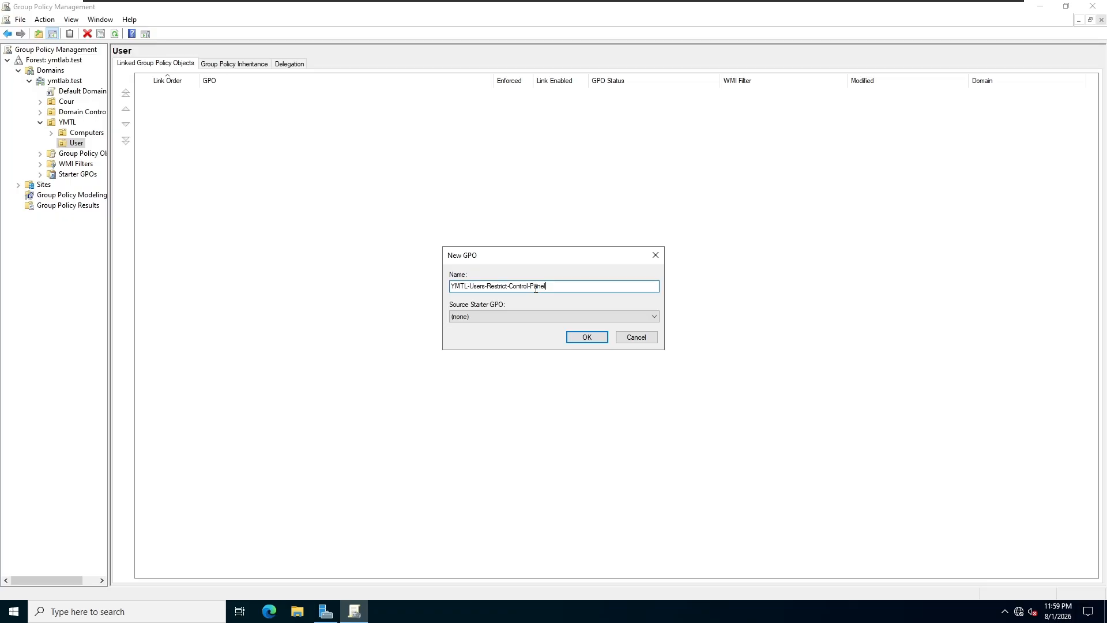
click(580, 338)
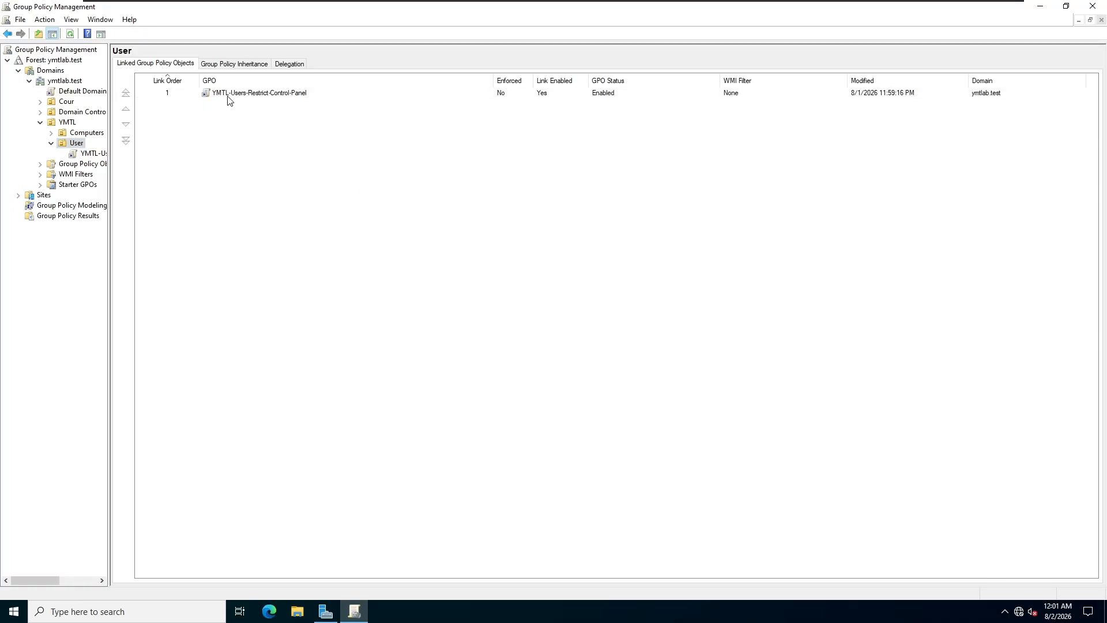
- Open the YMTL-Users-Restrict-Control-Panel GPO for editing, show the user Administrative Templates for Control Panel, and enlarge the editor window
right_click(231, 96)
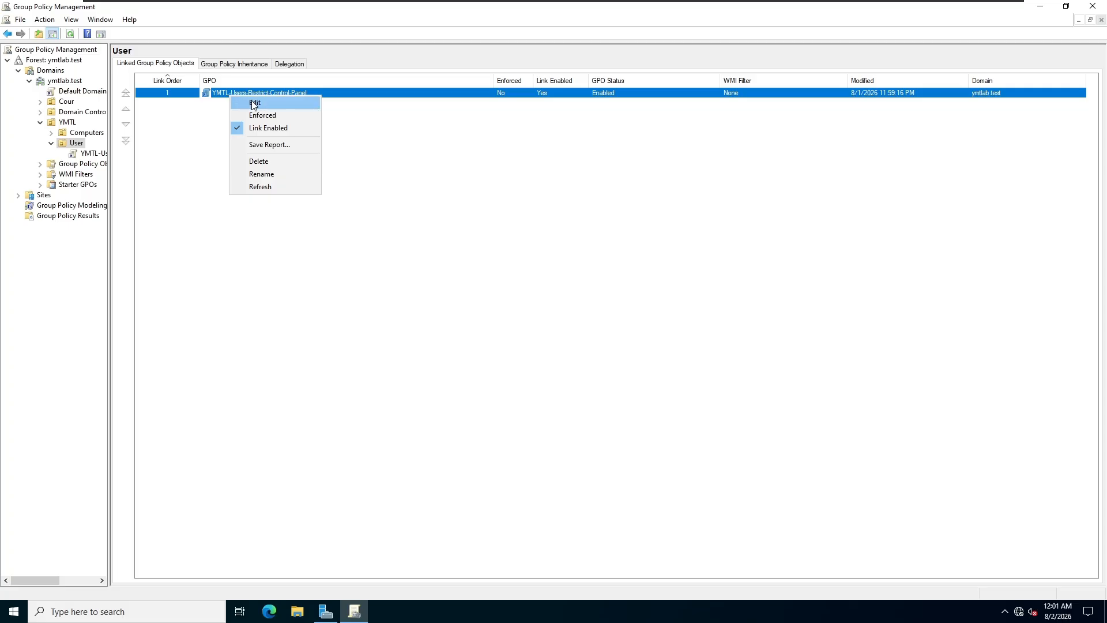
click(254, 104)
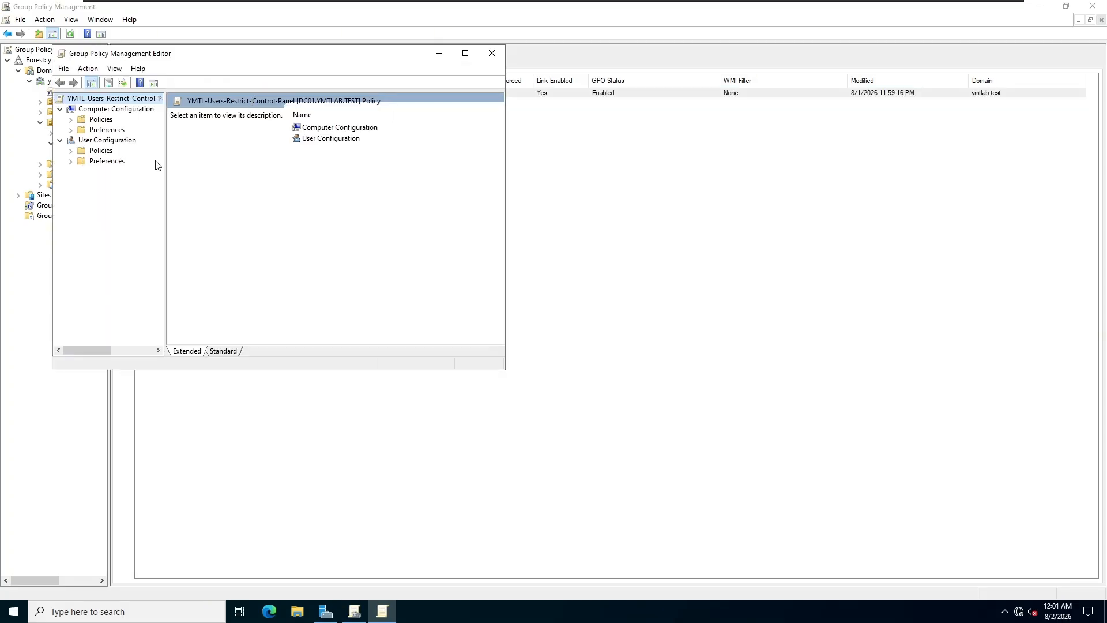
click(72, 151)
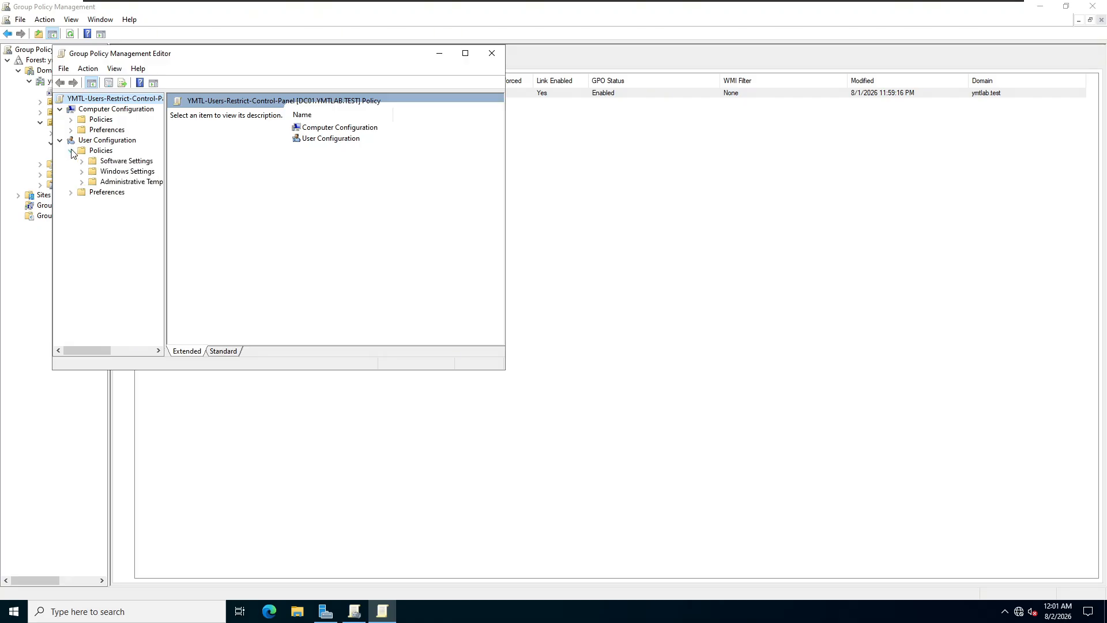
click(82, 182)
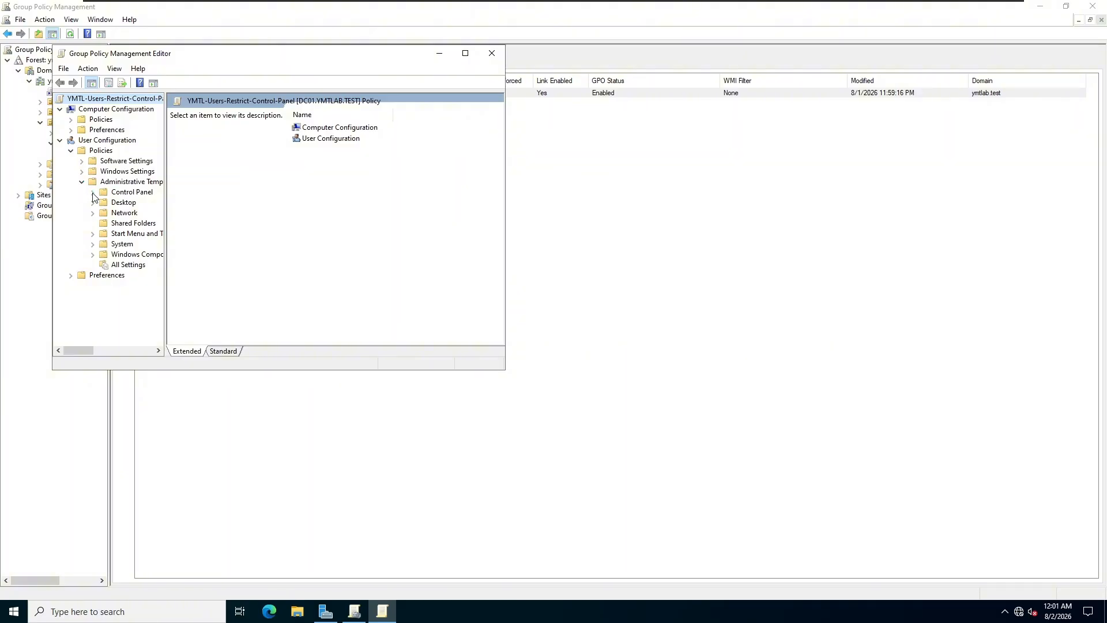
click(92, 193)
click(120, 196)
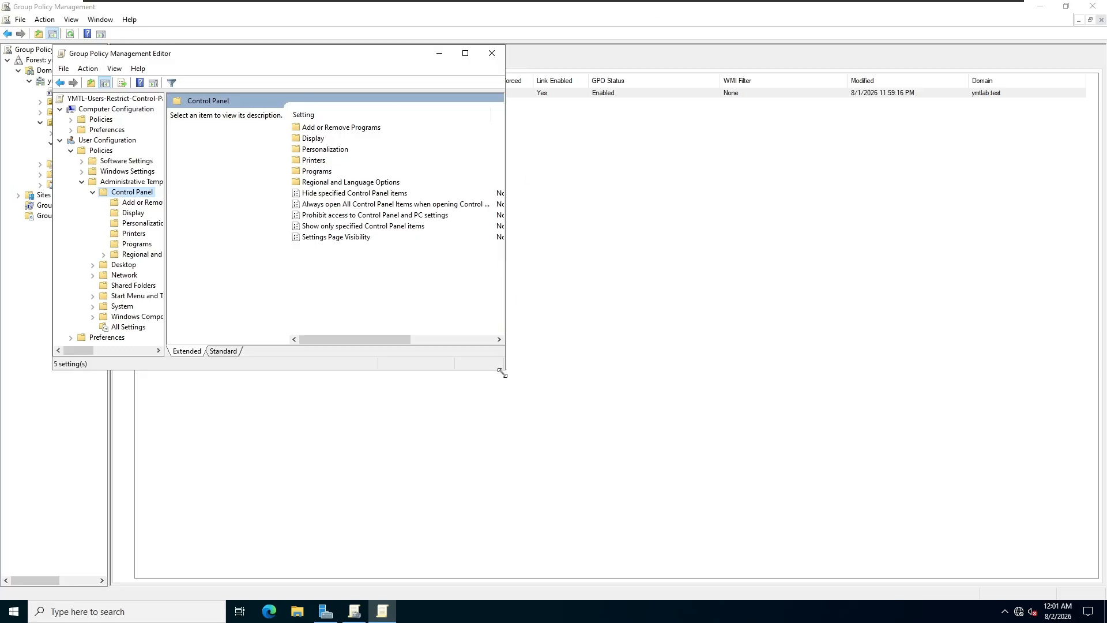
drag(506, 370, 663, 448)
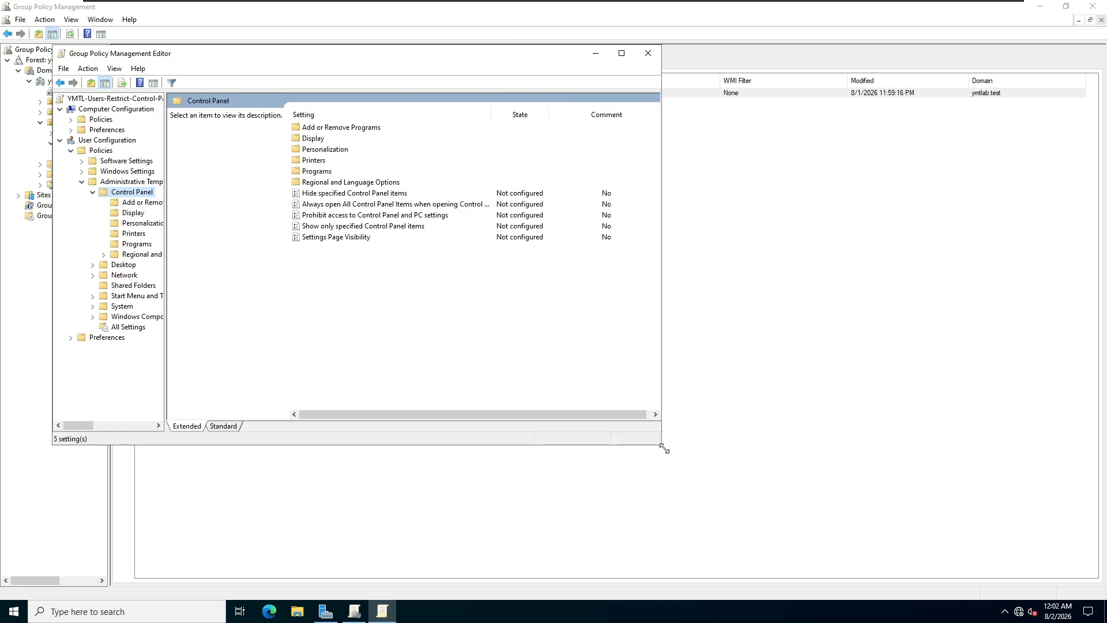
- Set the policy "Prohibit access to Control Panel and PC settings" to Enabled, apply it and close the policy editor
right_click(321, 218)
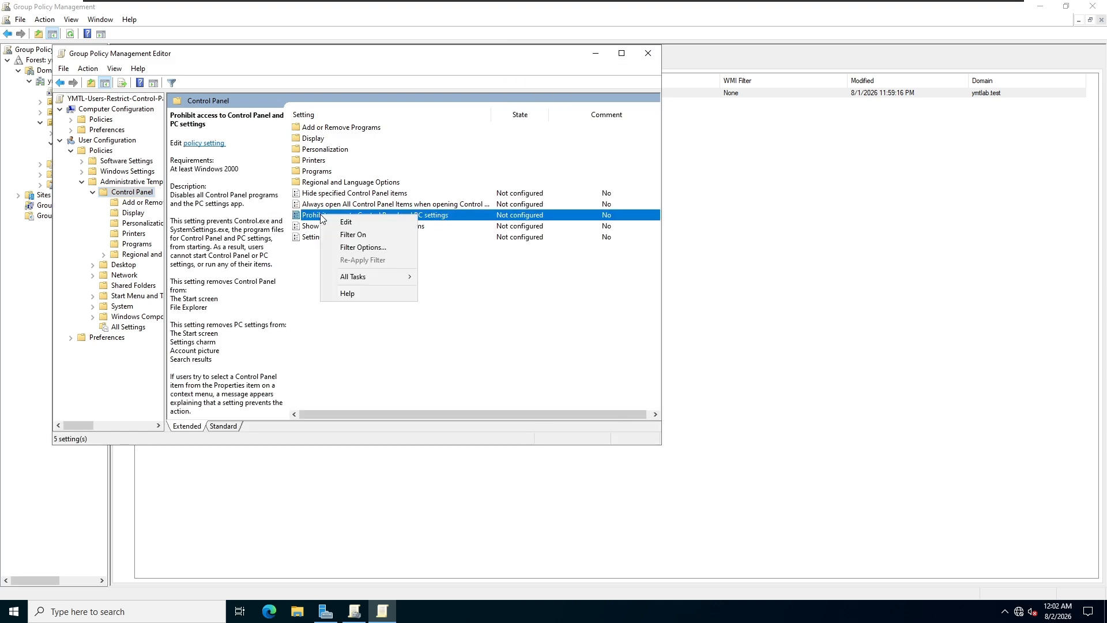
click(346, 222)
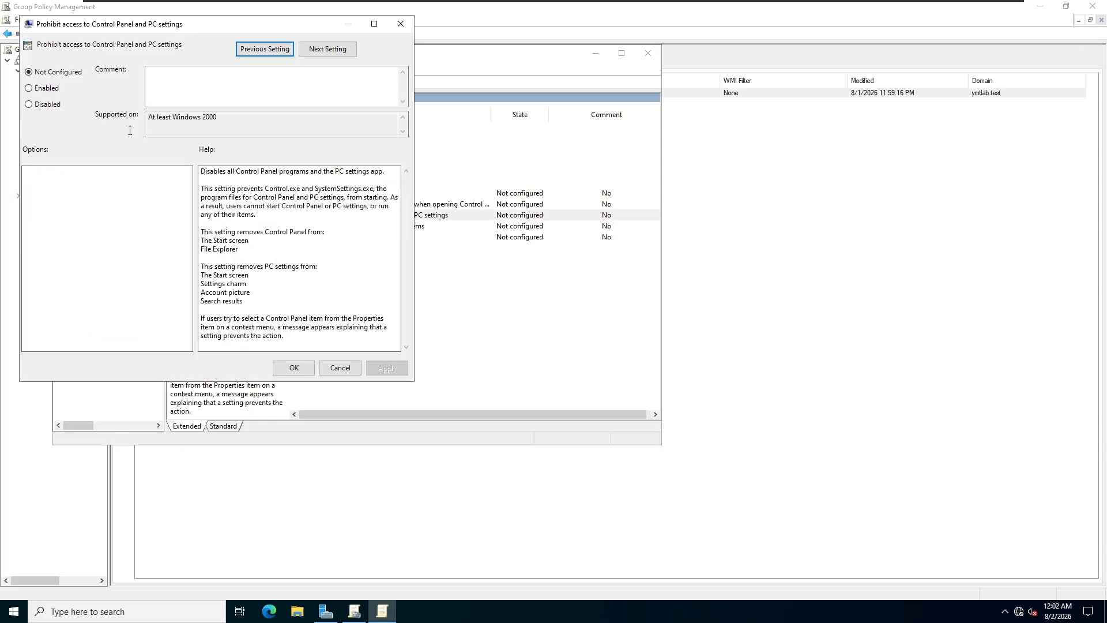
click(31, 90)
click(384, 369)
click(307, 369)
click(376, 305)
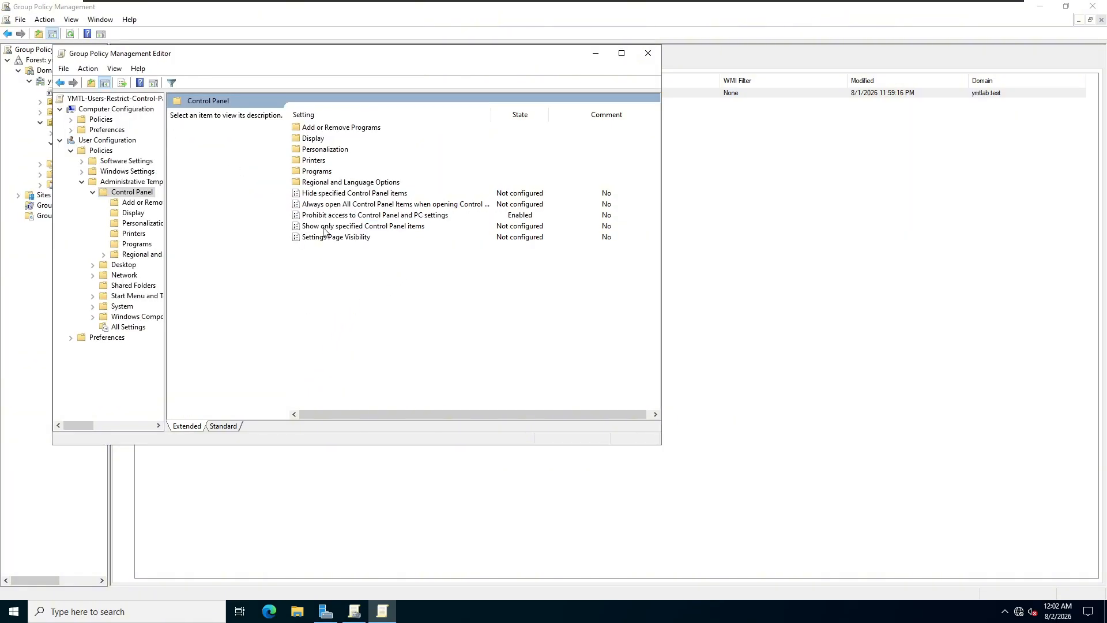
click(312, 216)
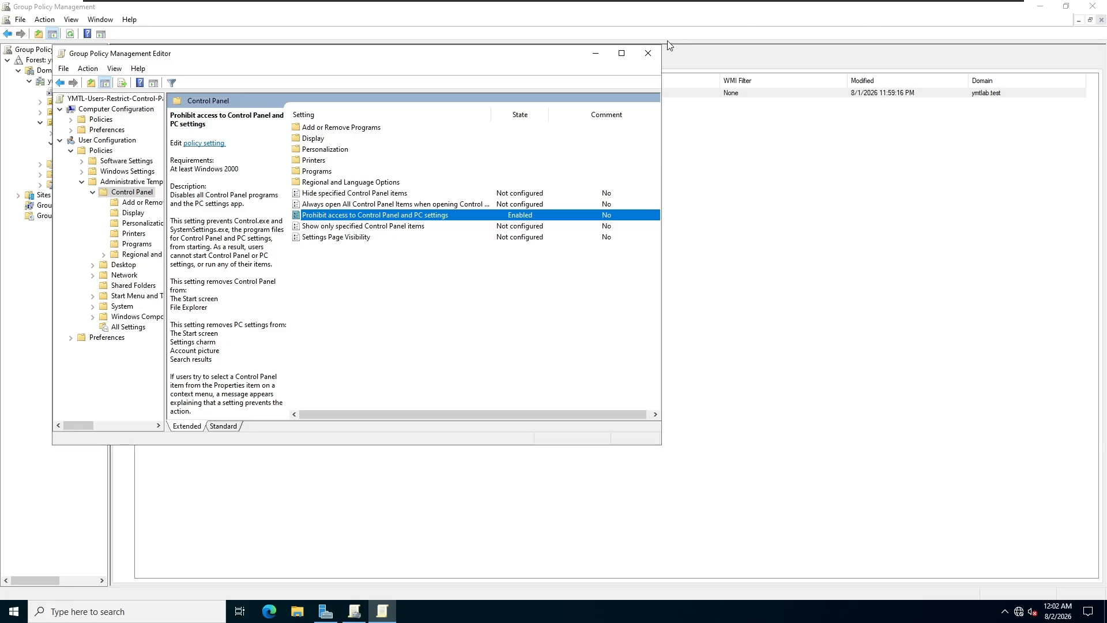
click(640, 54)
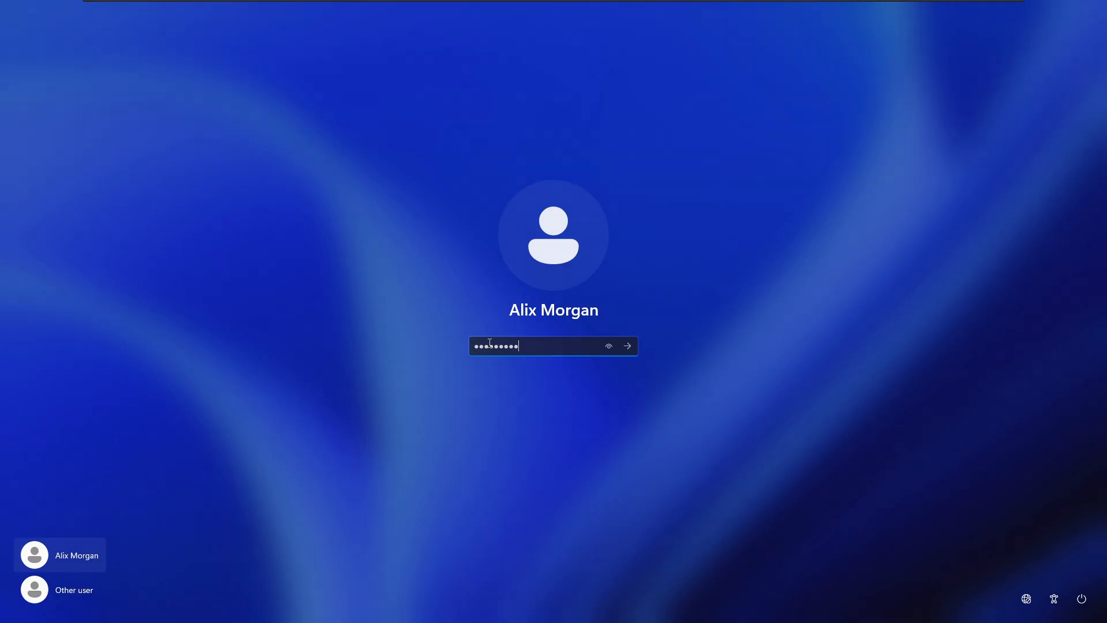
- Sign in to the Windows client with the domain user's account password and run gpupdate /force in a command prompt
key(Return)
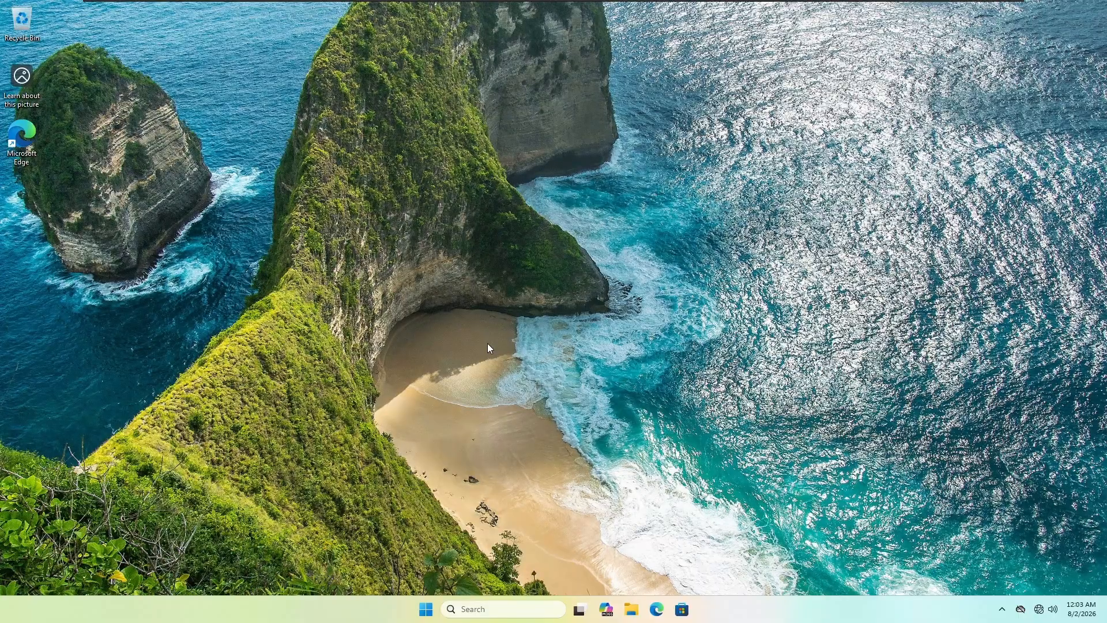
key(super+r)
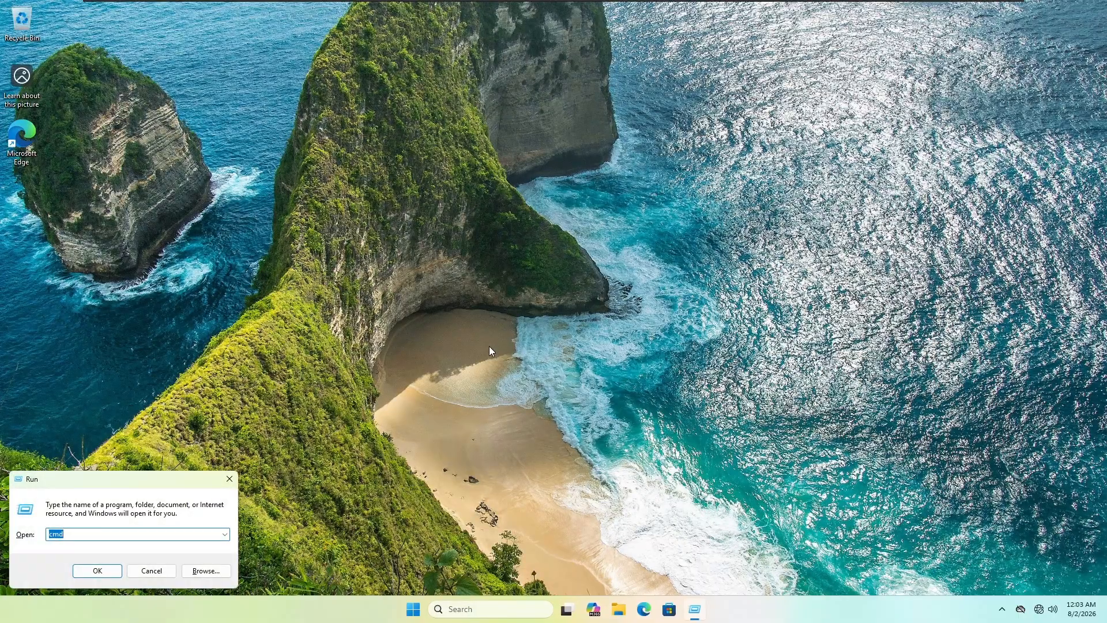
key(Return)
text(gpupdate /force)
key(Return)
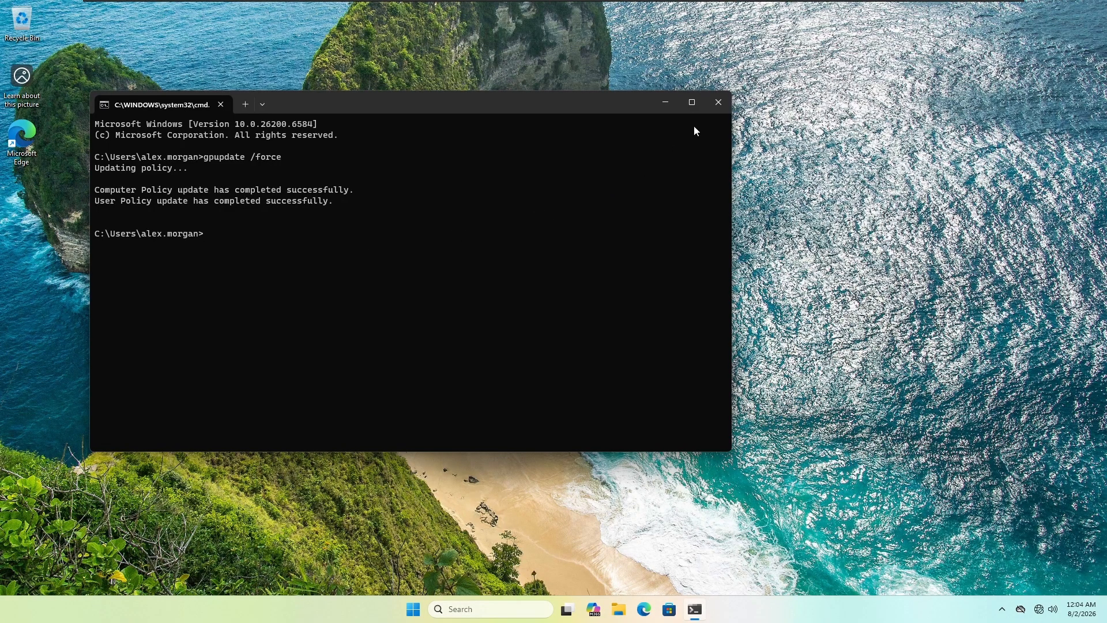
click(728, 107)
- Sign the domain user out of the Windows client and sign back in with the account password
click(427, 609)
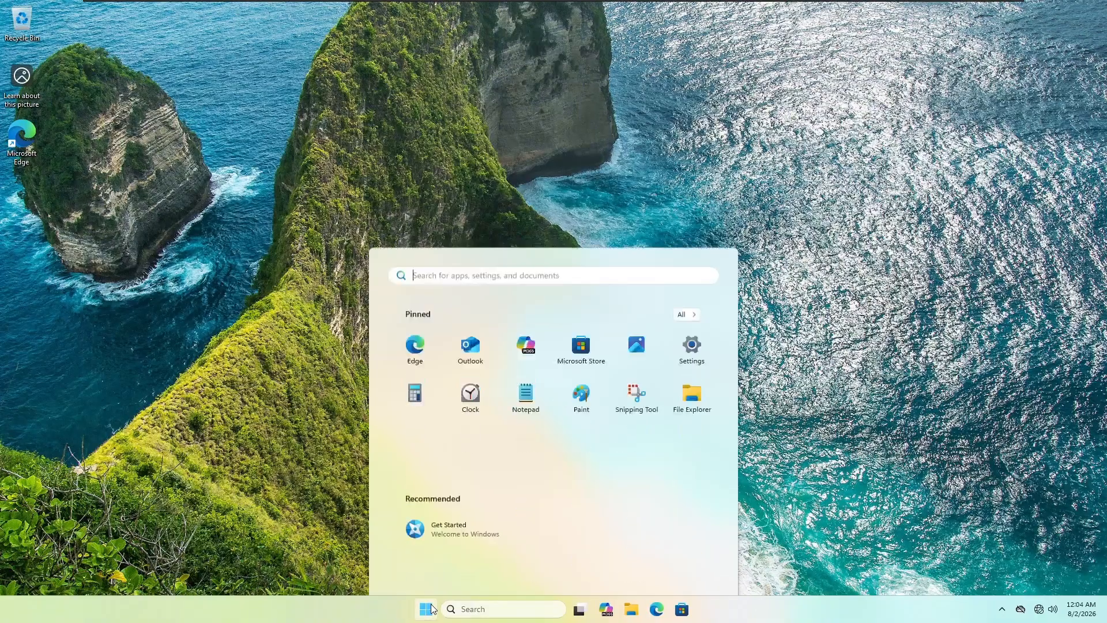
click(440, 574)
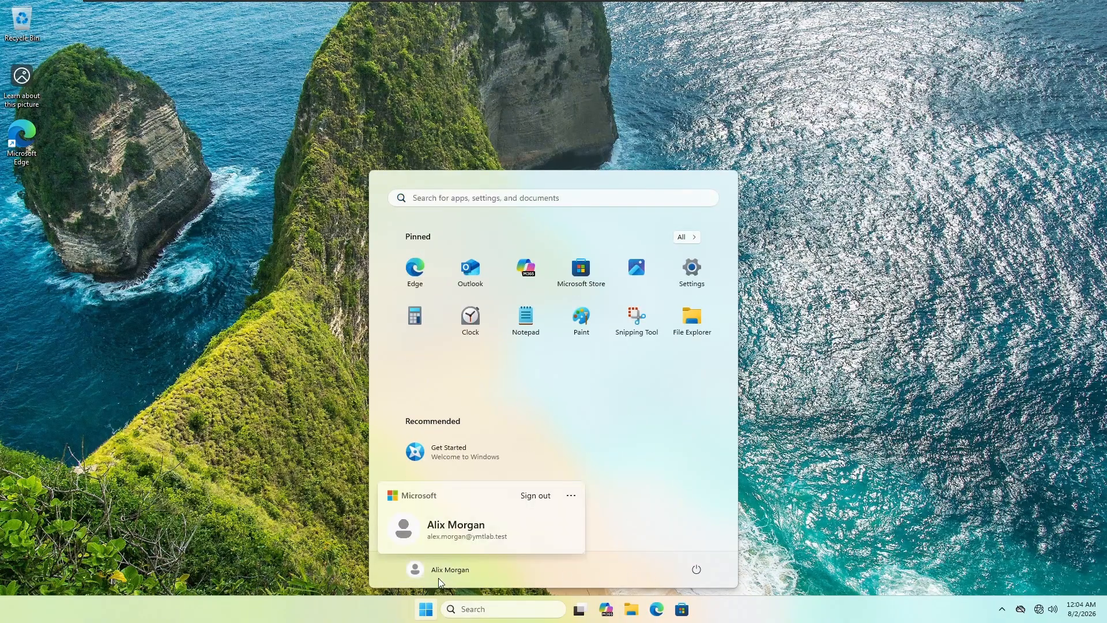
click(536, 496)
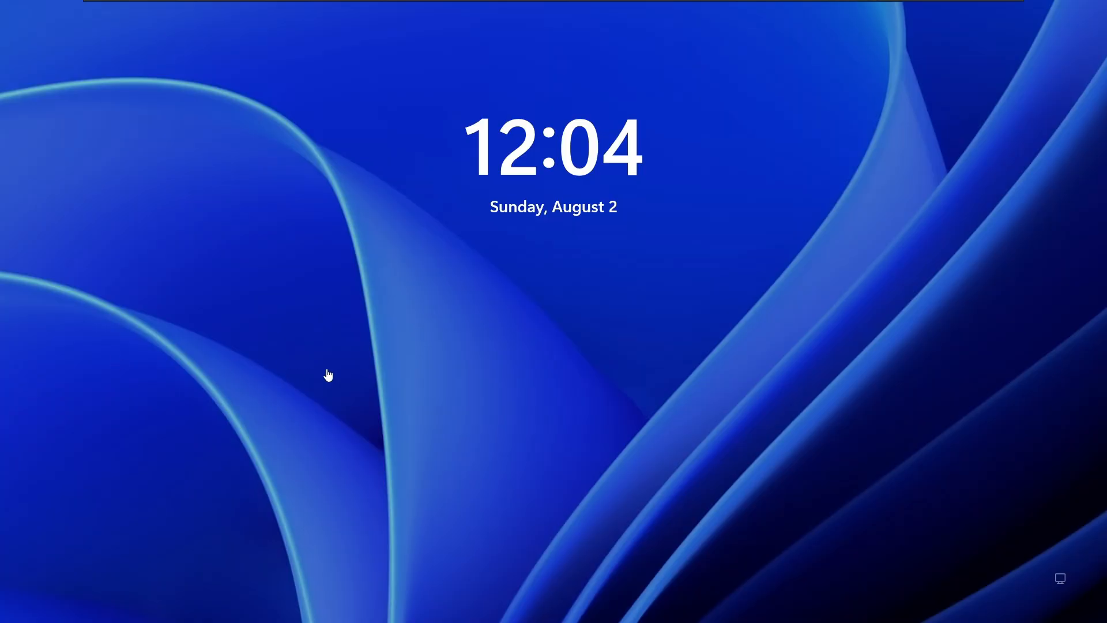
click(555, 315)
text(••)
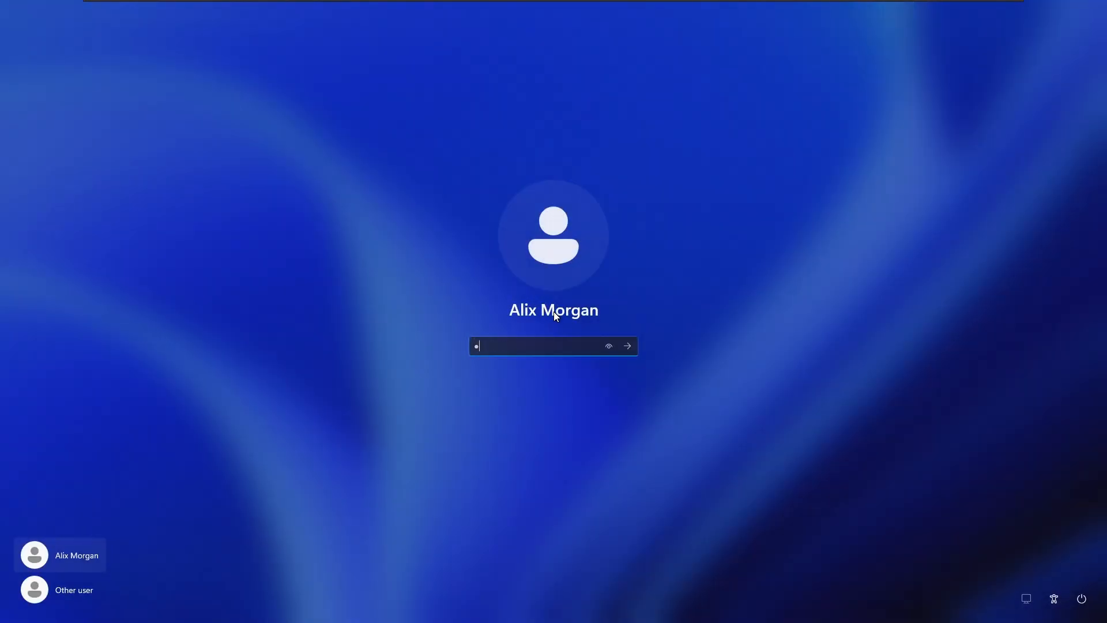
text(•••••••)
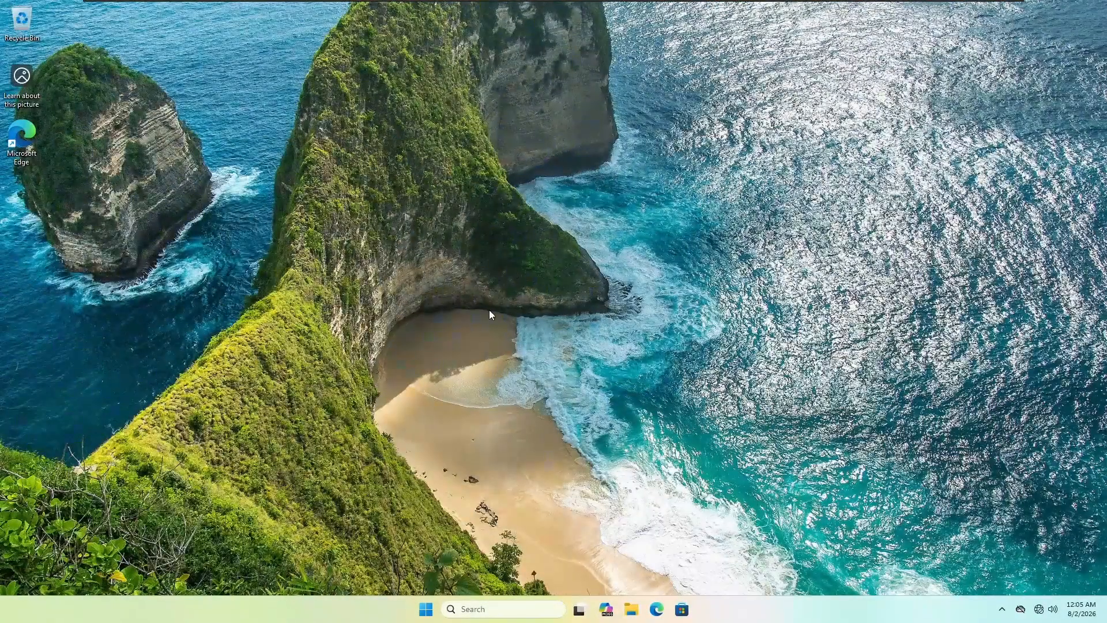
- Open a command prompt on the Windows client and run gpresult /r /scope:user to check the applied user policies
key(super+r)
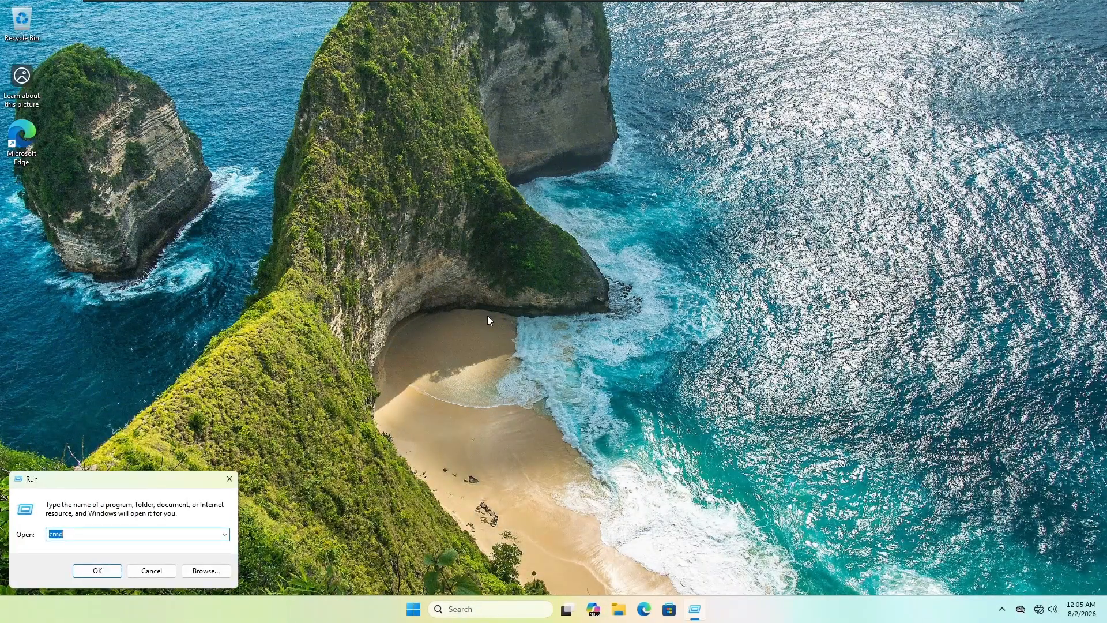
key(Return)
text(gpresult /r /scope:user)
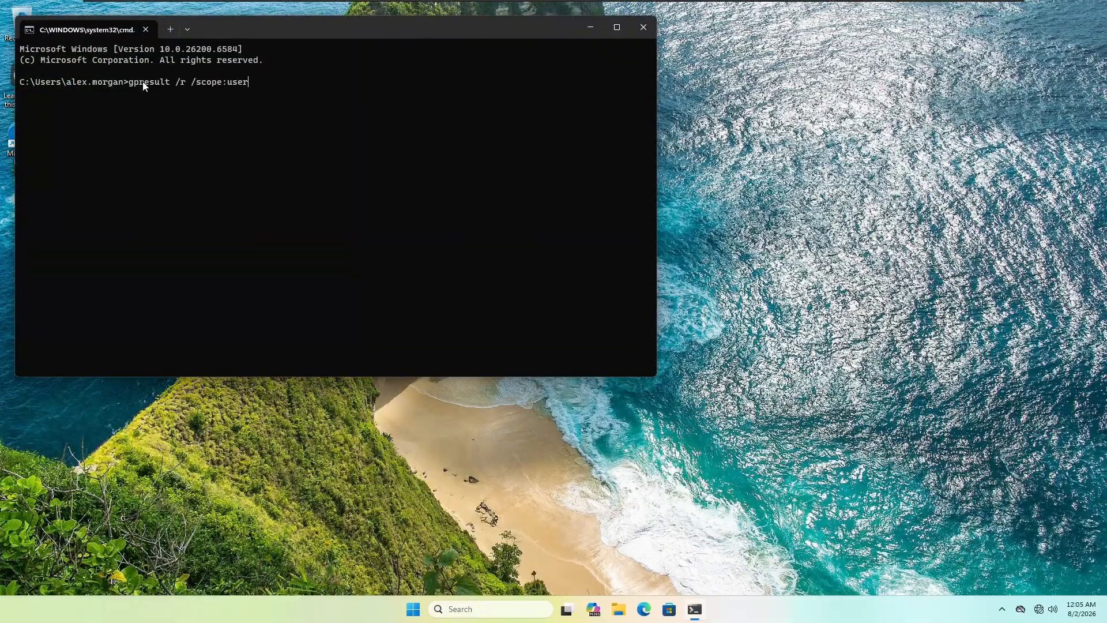
key(Return)
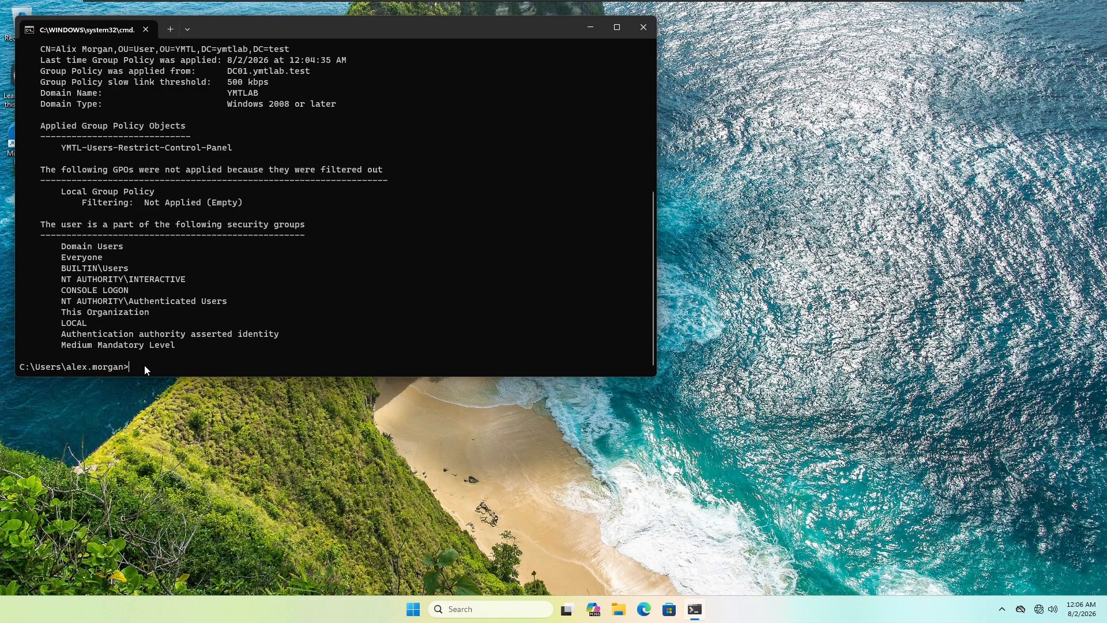
- Test access to Control Panel with the control command, close the resulting dialog, and check Start for the Settings app
key(Return)
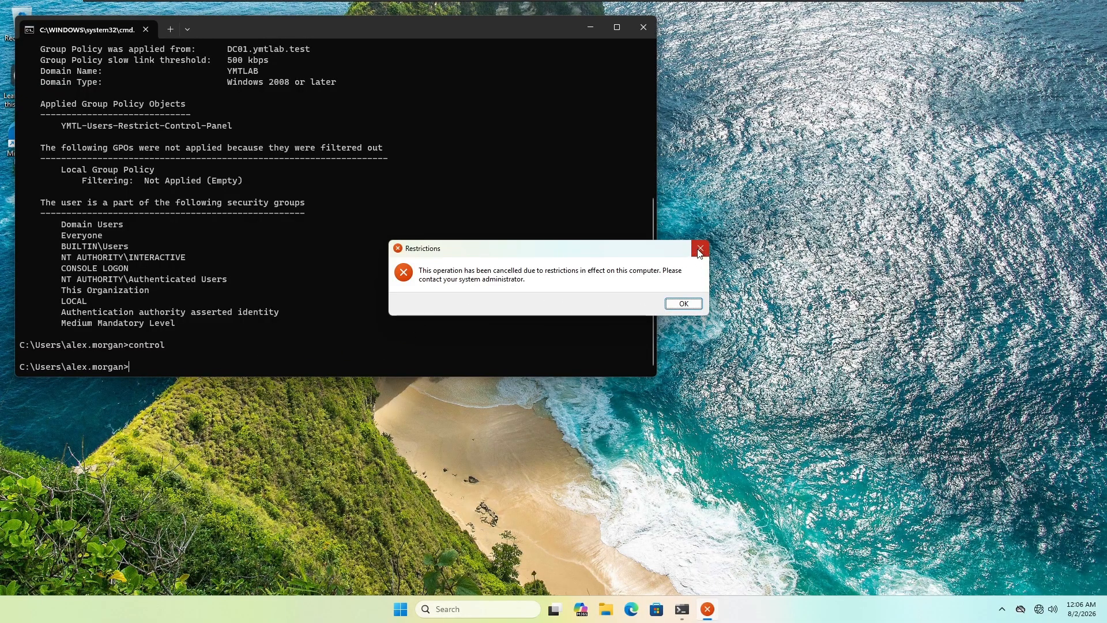
click(699, 251)
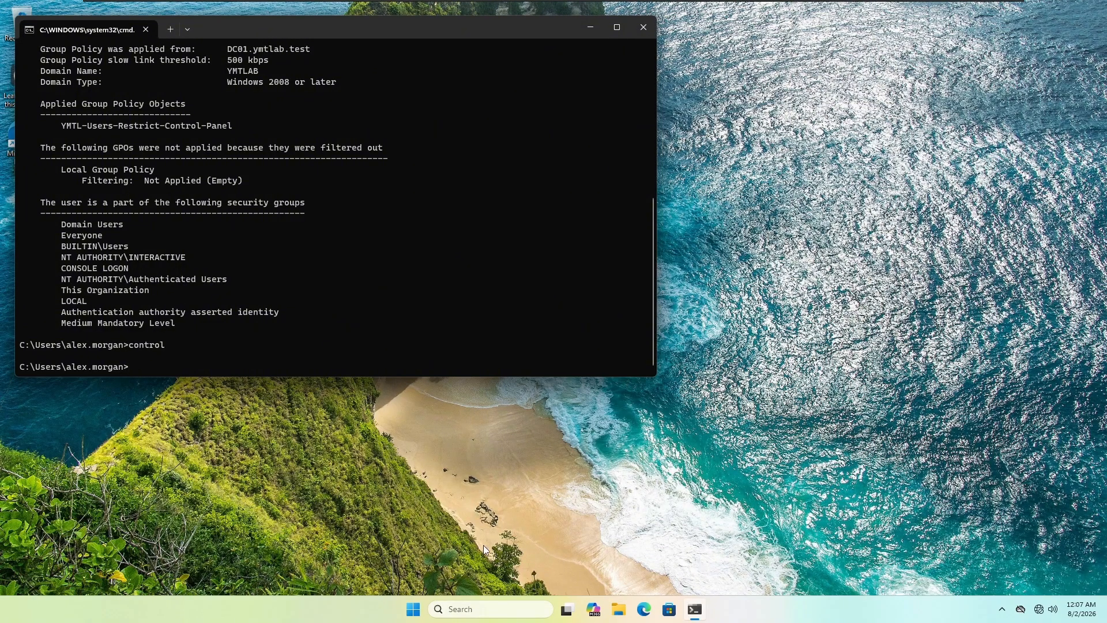
click(412, 608)
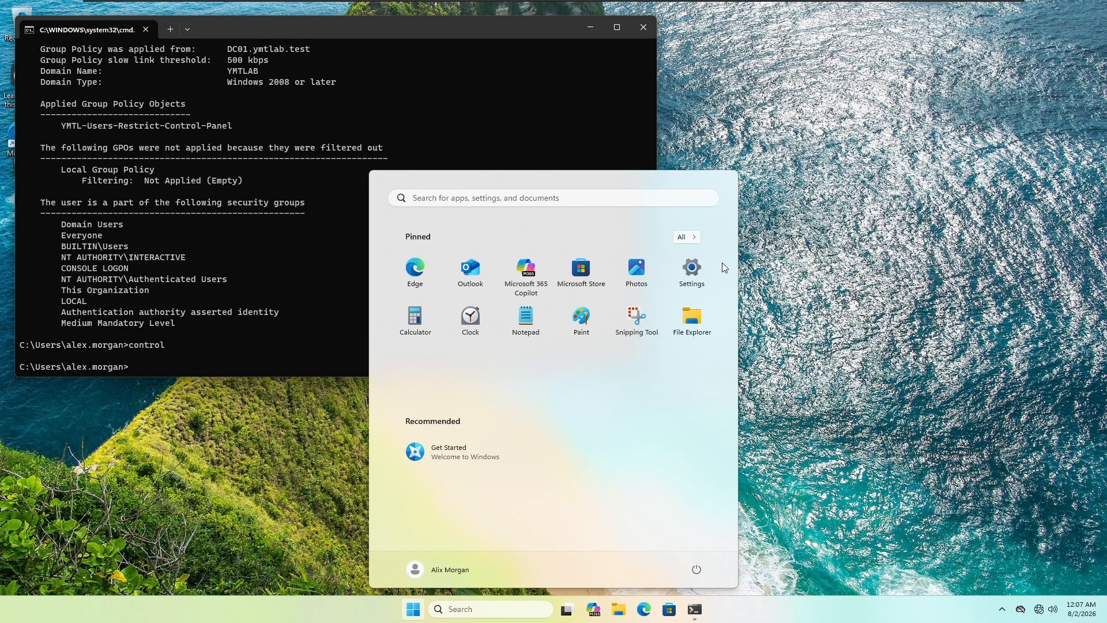
click(767, 248)
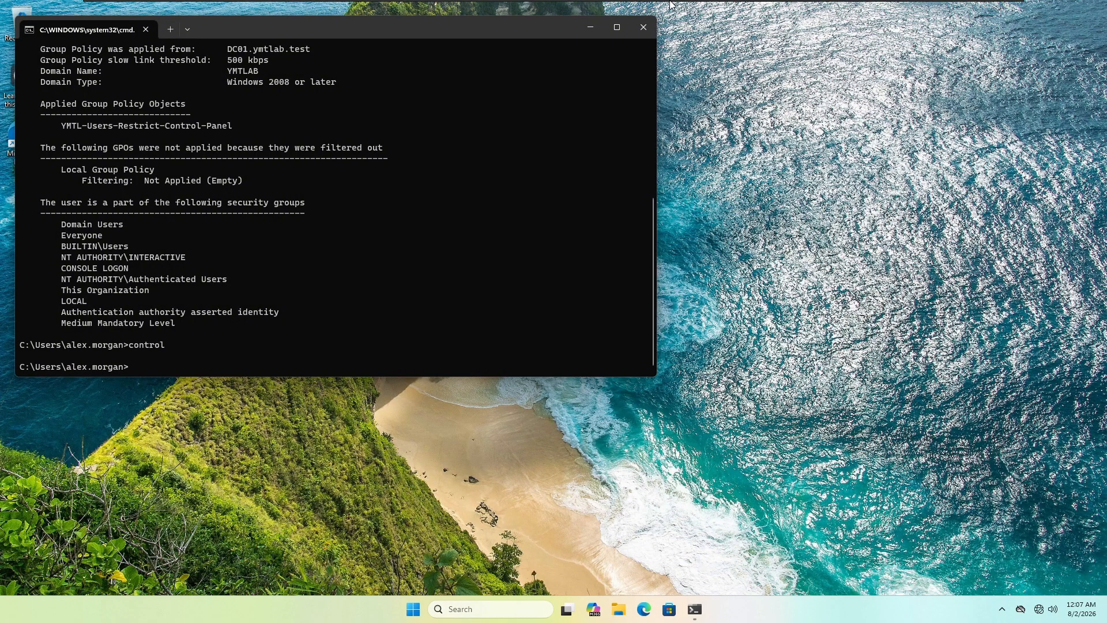
- Close Group Policy Management on the Win Server 2022 machine and review the YMTL User OU's accounts in Active Directory Users and Computers
mouse_move(629, 13)
click(592, 8)
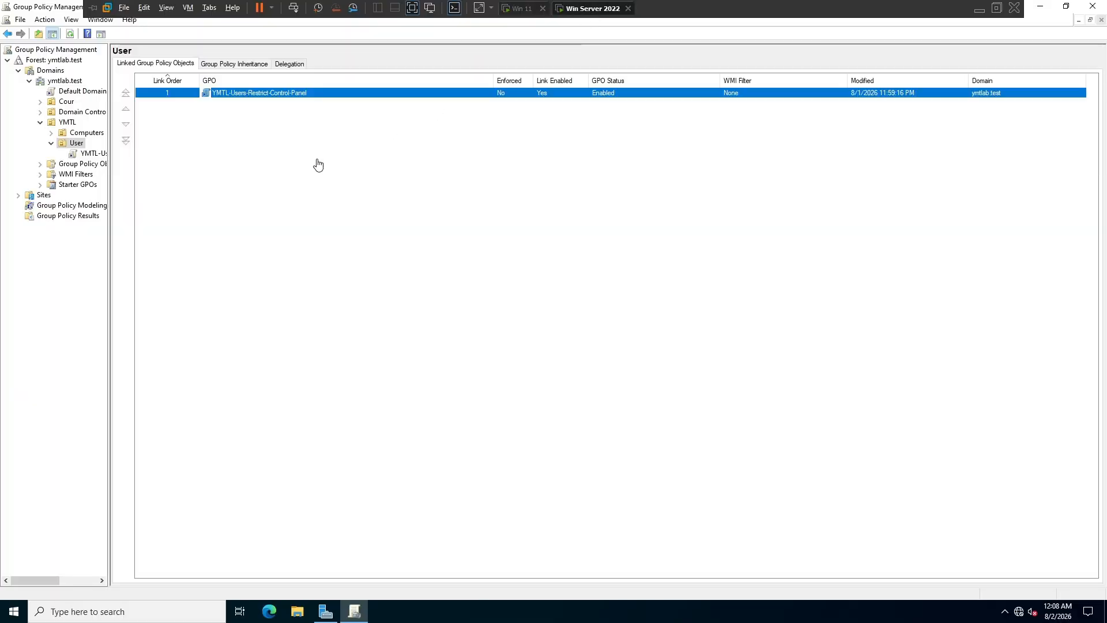
click(1093, 6)
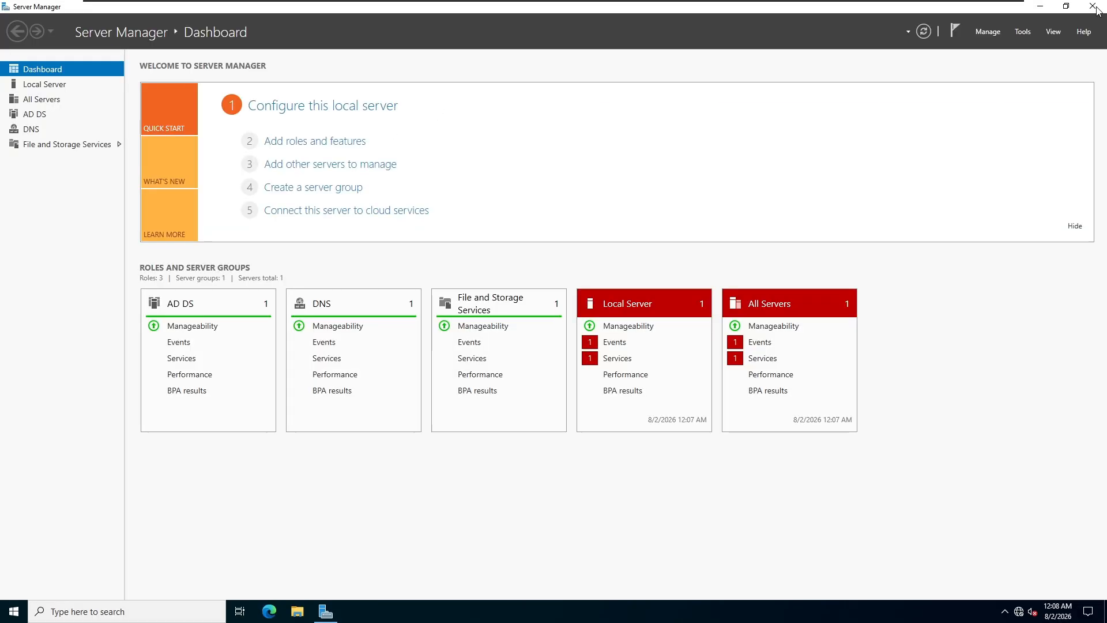
click(1023, 32)
click(958, 99)
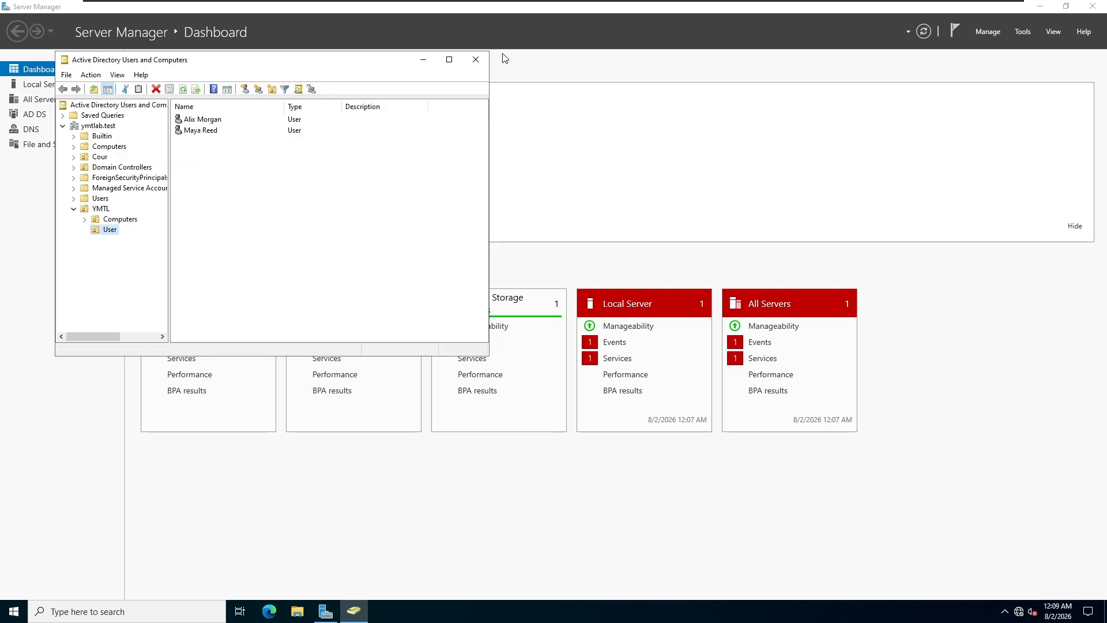
click(475, 60)
- Reopen Group Policy Management from Server Manager on the server to review the policy setup
click(1024, 32)
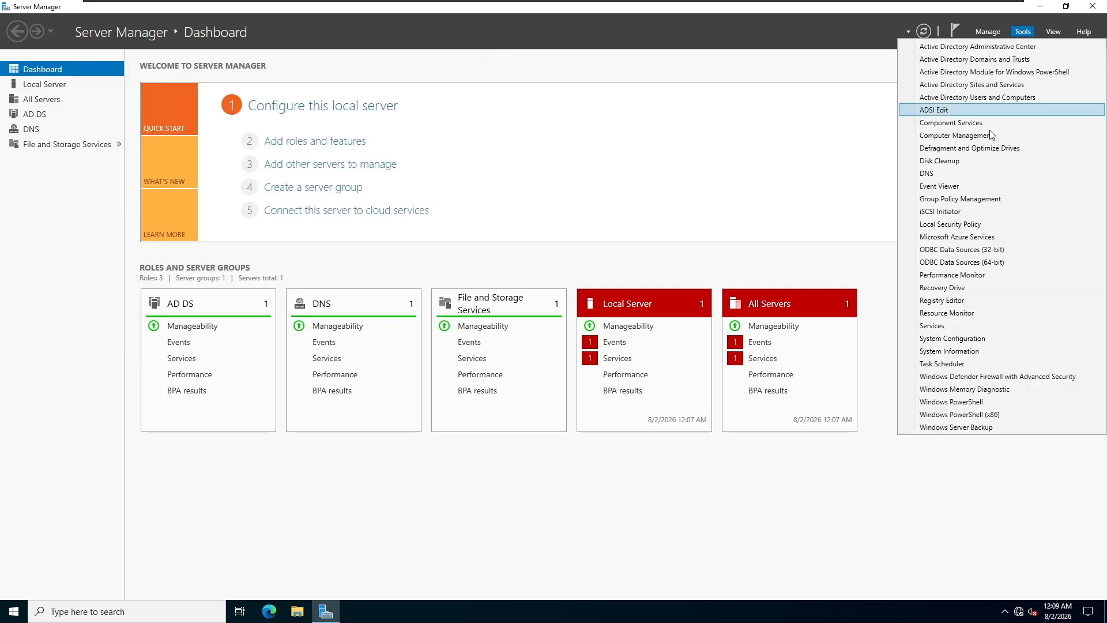
click(969, 199)
click(605, 95)
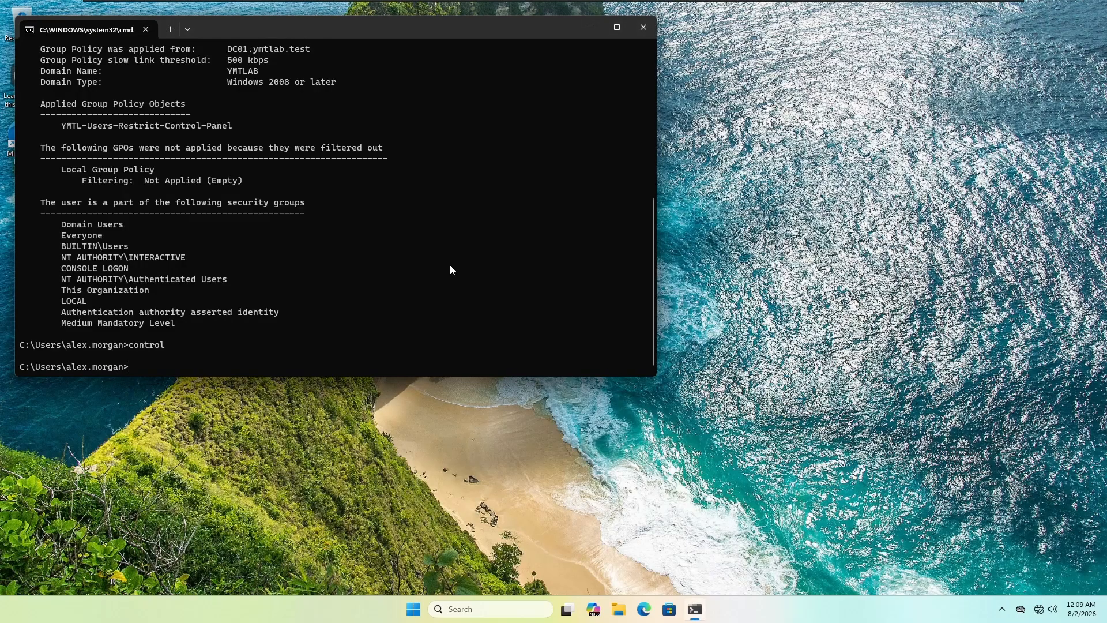
- Run ipconfig /all on the Windows client to check its network and DNS configuration, and close the command prompt
text(ipconfig /all)
key(Return)
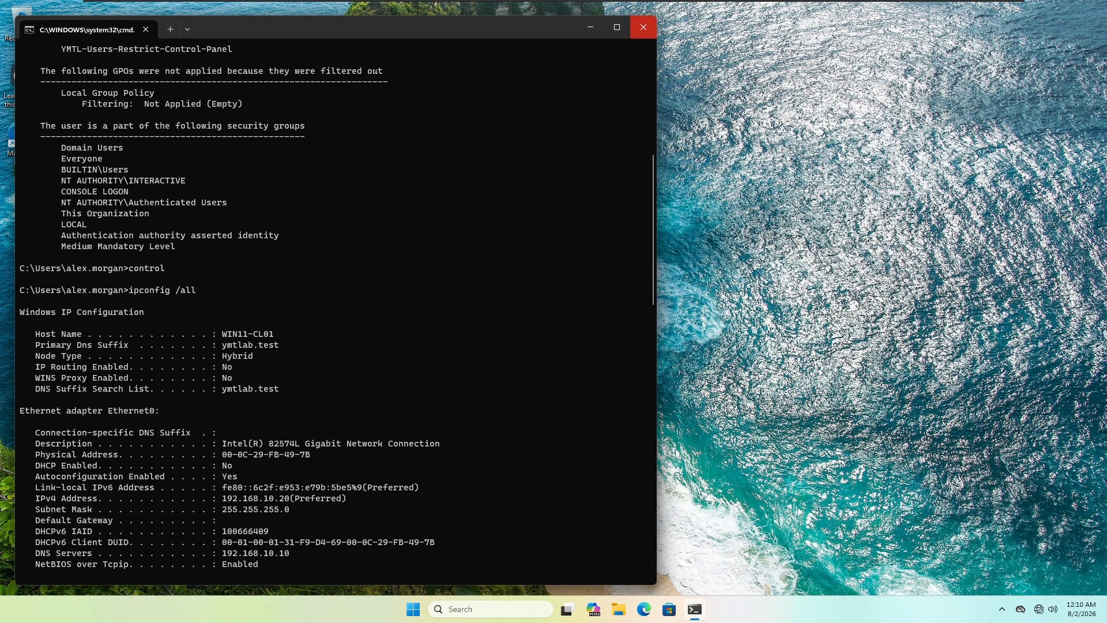
click(644, 27)
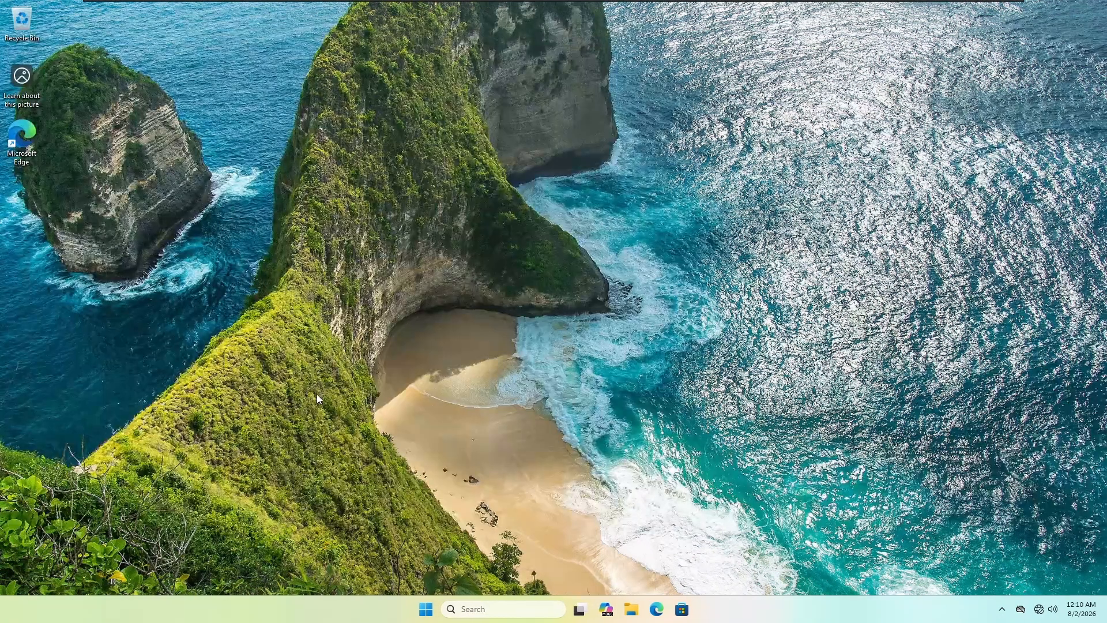
- Open a new command prompt on the client and recheck the user's applied policies with gpresult /r /scope:user
key(super+r)
key(Return)
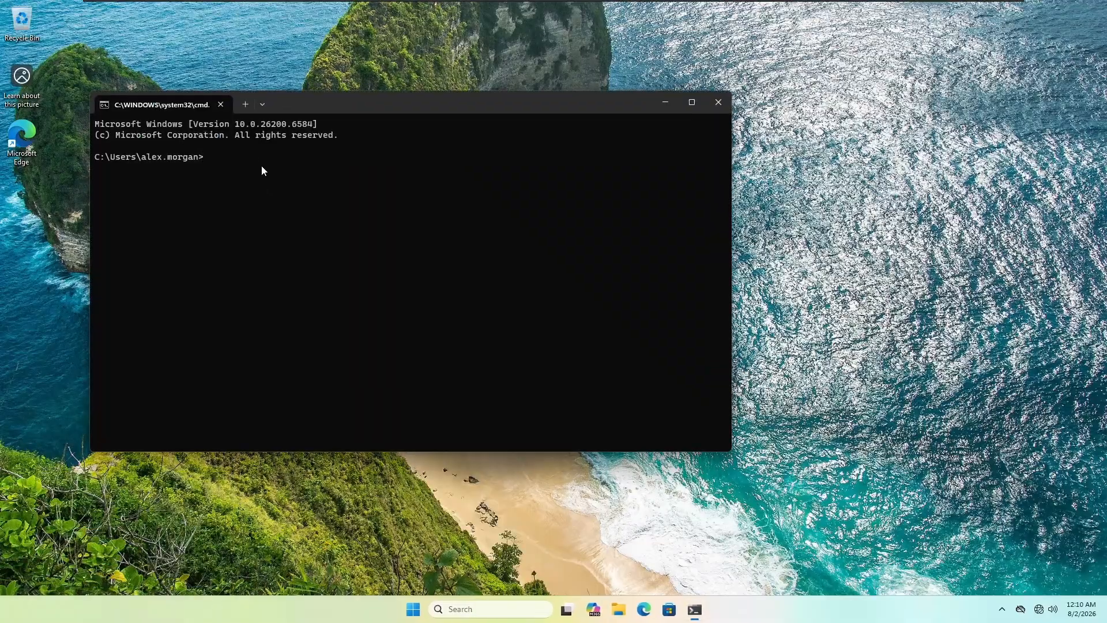
text(gpresult /r /scope:user)
key(Return)
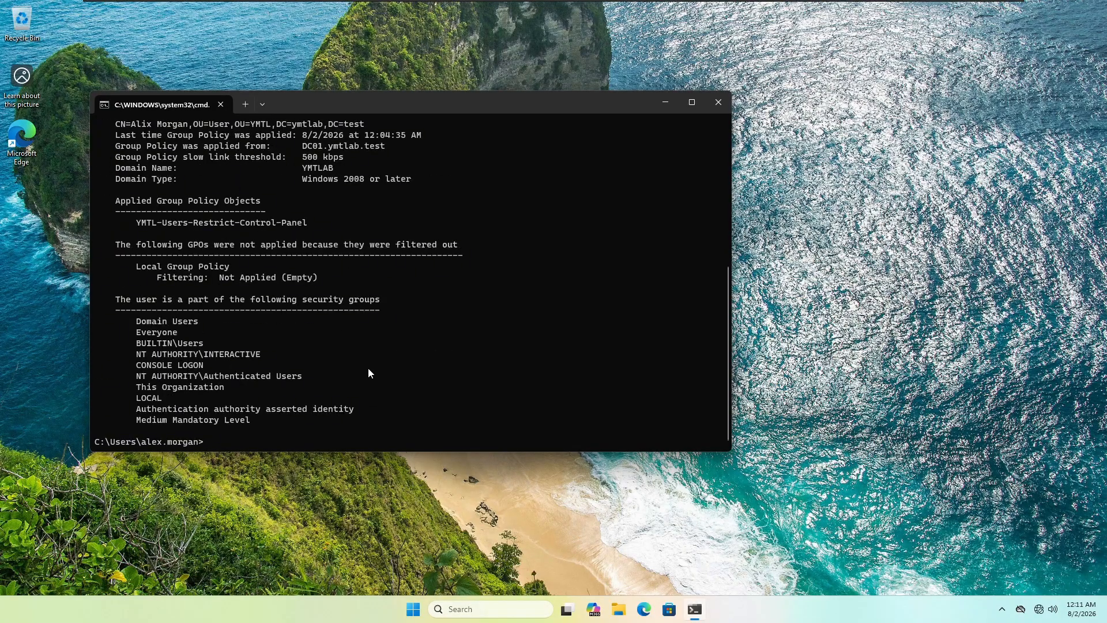